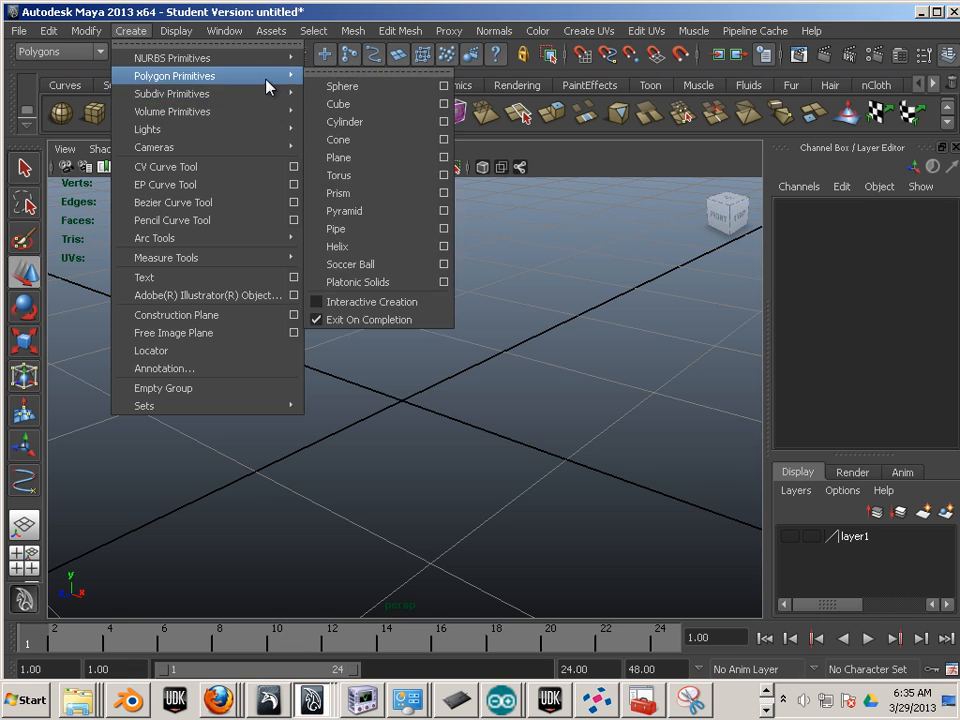
# Create a polygon cube at the scene origin
pyautogui.moveTo(285, 77)
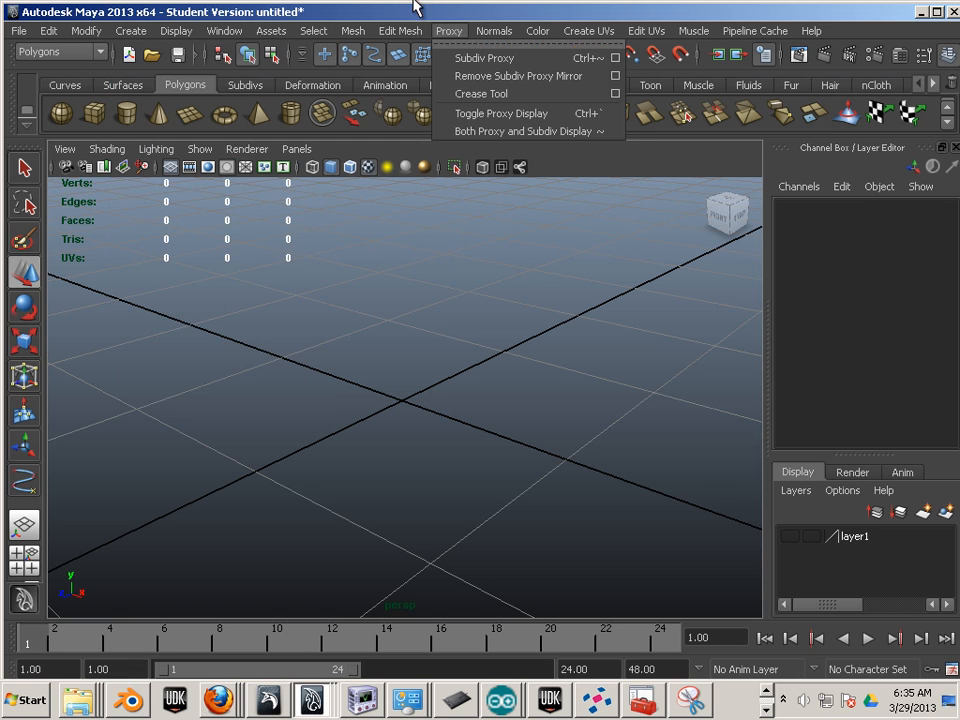
pyautogui.click(360, 8)
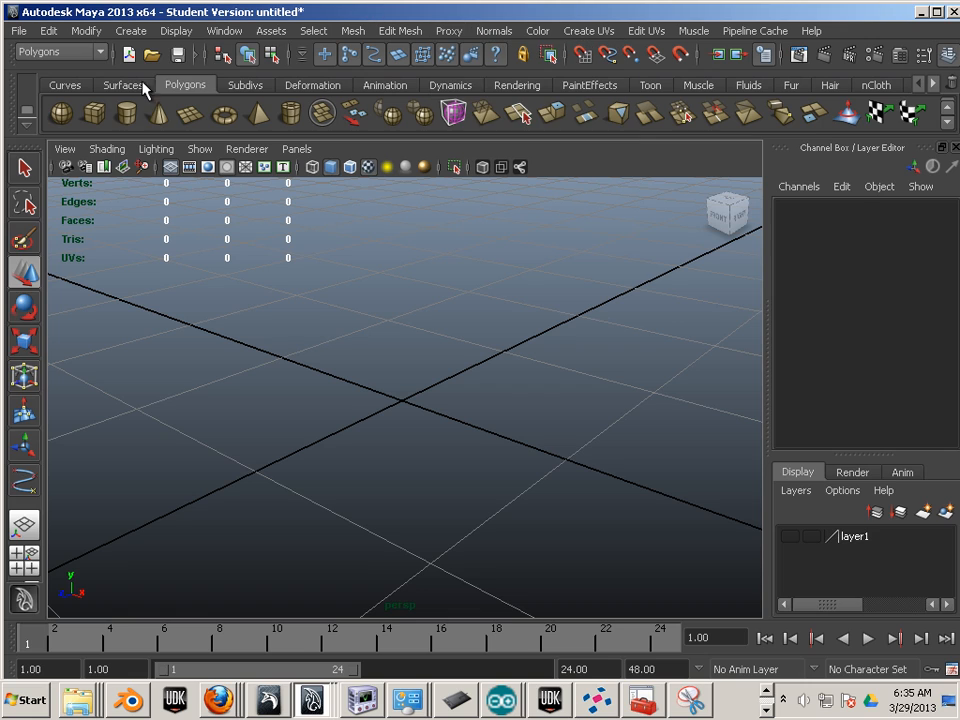
pyautogui.click(94, 114)
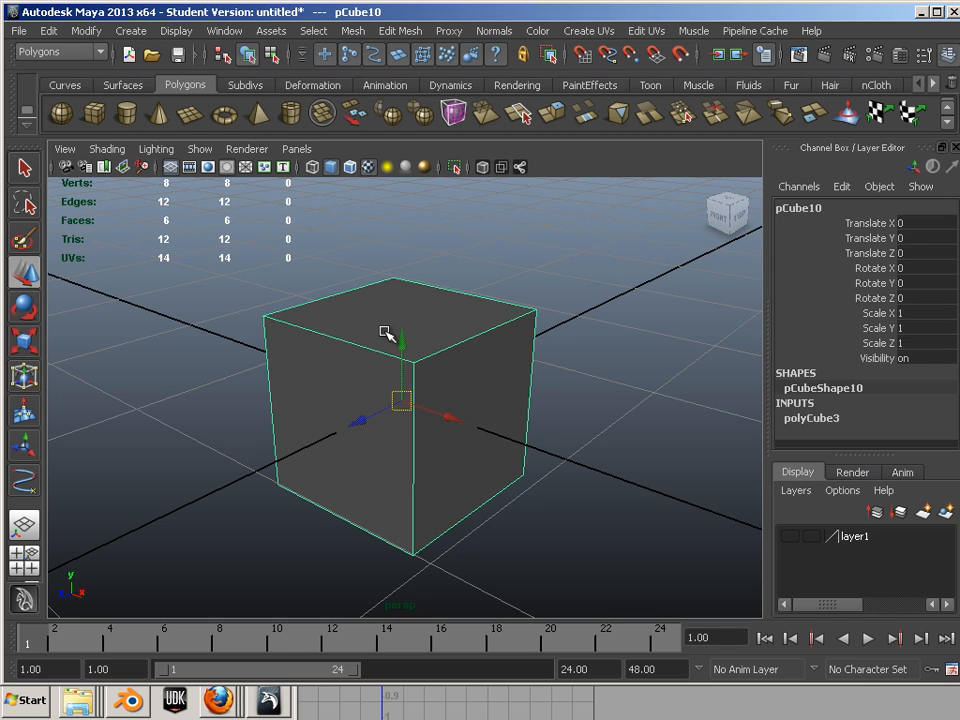
# Select the UV at the cube's left corner on the top face and activate the Move tool
pyautogui.press('F12')
pyautogui.click(264, 316)
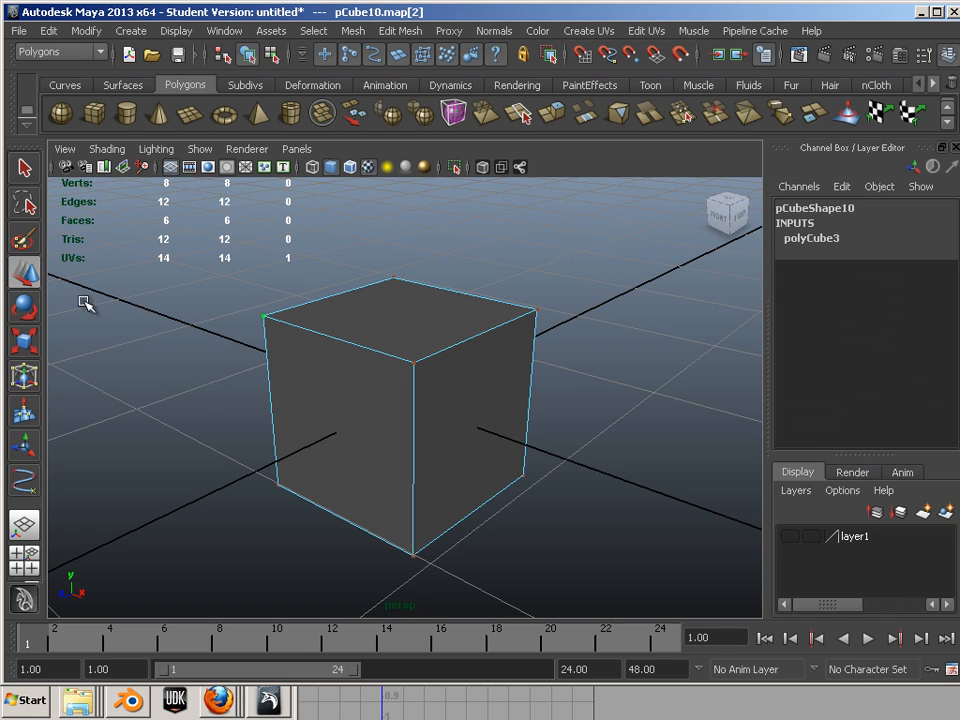
pyautogui.click(26, 308)
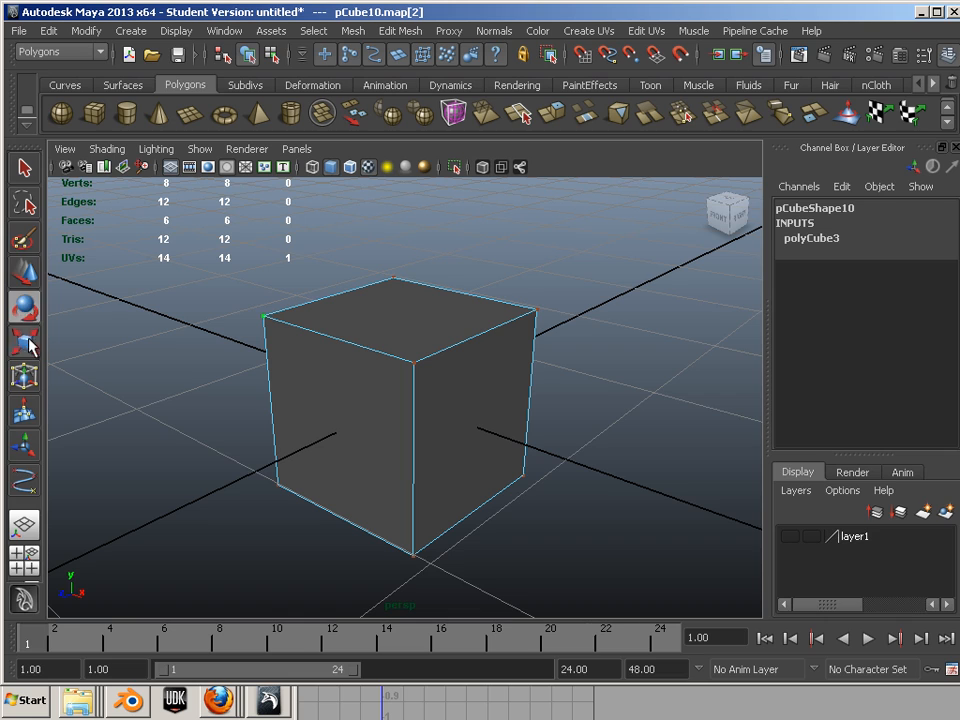
pyautogui.click(25, 270)
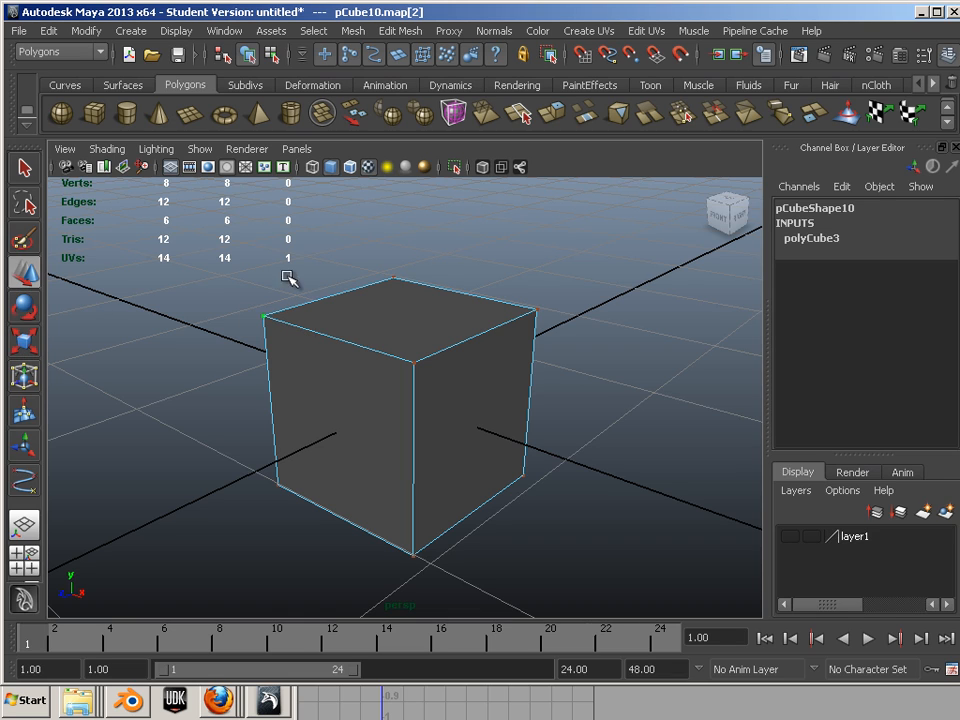
pyautogui.scroll(2, 217, 358)
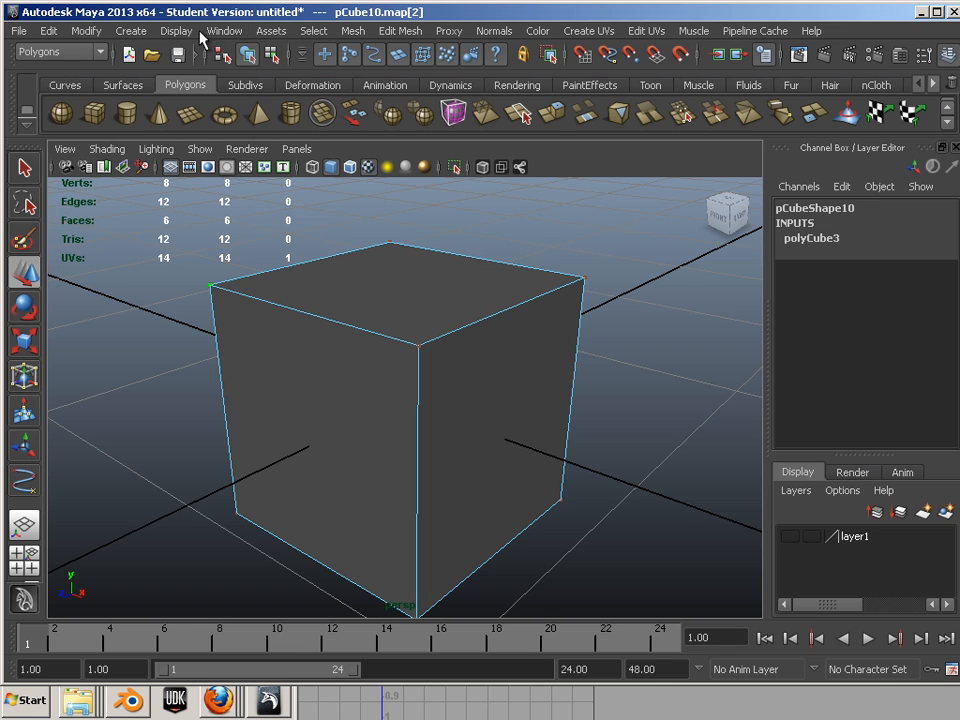
# Open the UV Texture Editor to view the cube's UV layout
pyautogui.click(188, 35)
pyautogui.moveTo(217, 38)
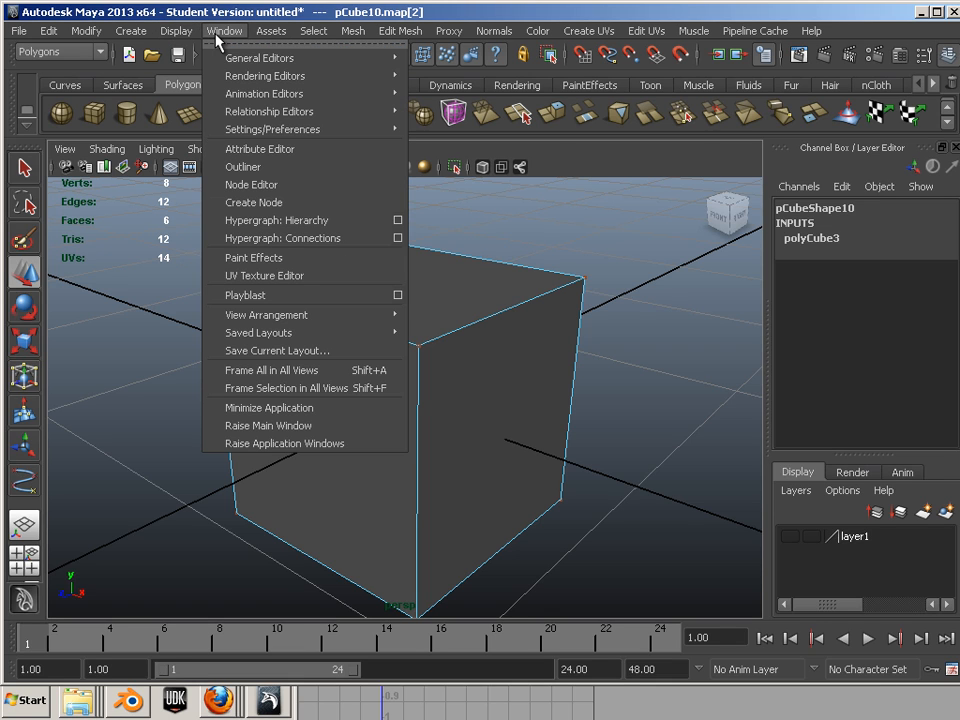
pyautogui.click(280, 280)
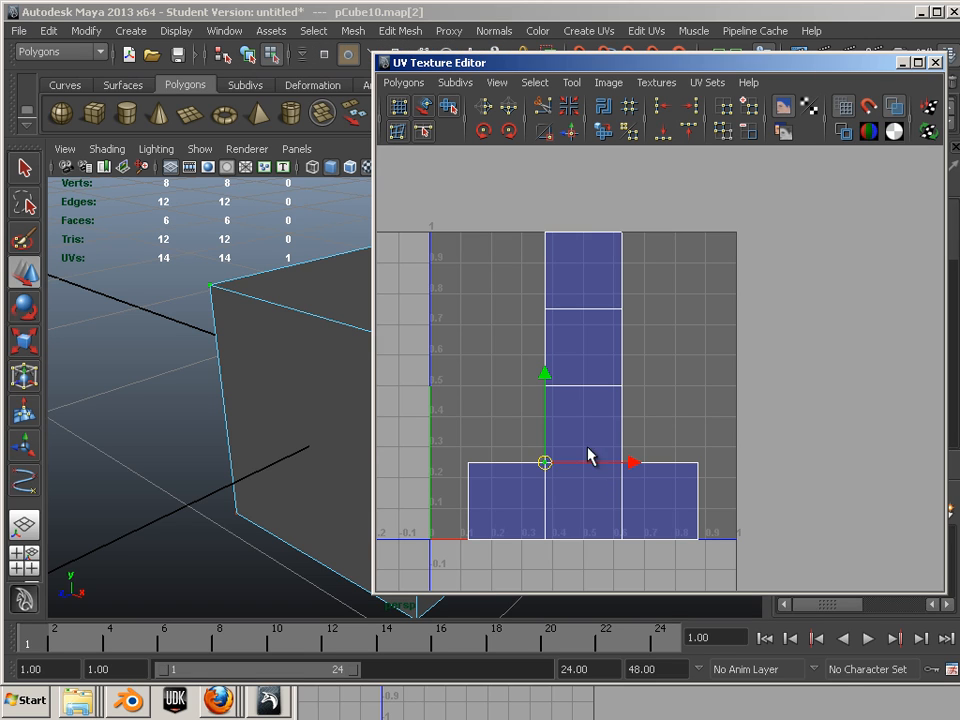
# Try moving the selected UV in the UV layout with point snapping
pyautogui.press('v')
pyautogui.moveTo(551, 471)
pyautogui.mouseDown()
pyautogui.moveTo(546, 455)
pyautogui.moveTo(521, 444)
pyautogui.moveTo(555, 439)
pyautogui.moveTo(526, 449)
pyautogui.moveTo(544, 462)
pyautogui.mouseUp()
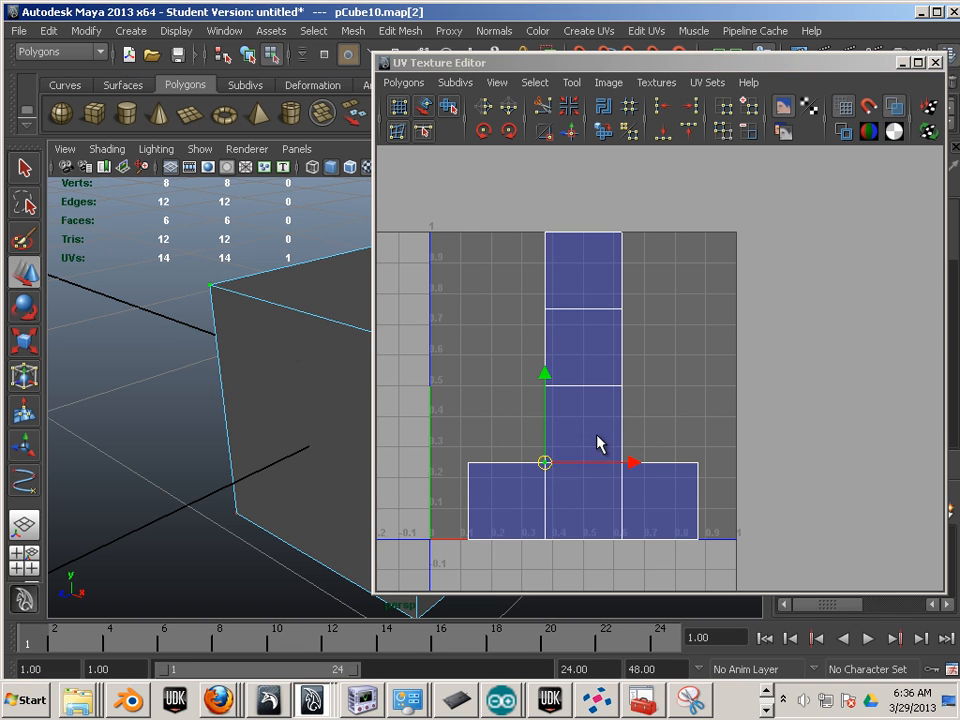
pyautogui.moveTo(551, 466)
pyautogui.mouseDown()
pyautogui.moveTo(563, 447)
pyautogui.moveTo(536, 476)
pyautogui.mouseUp()
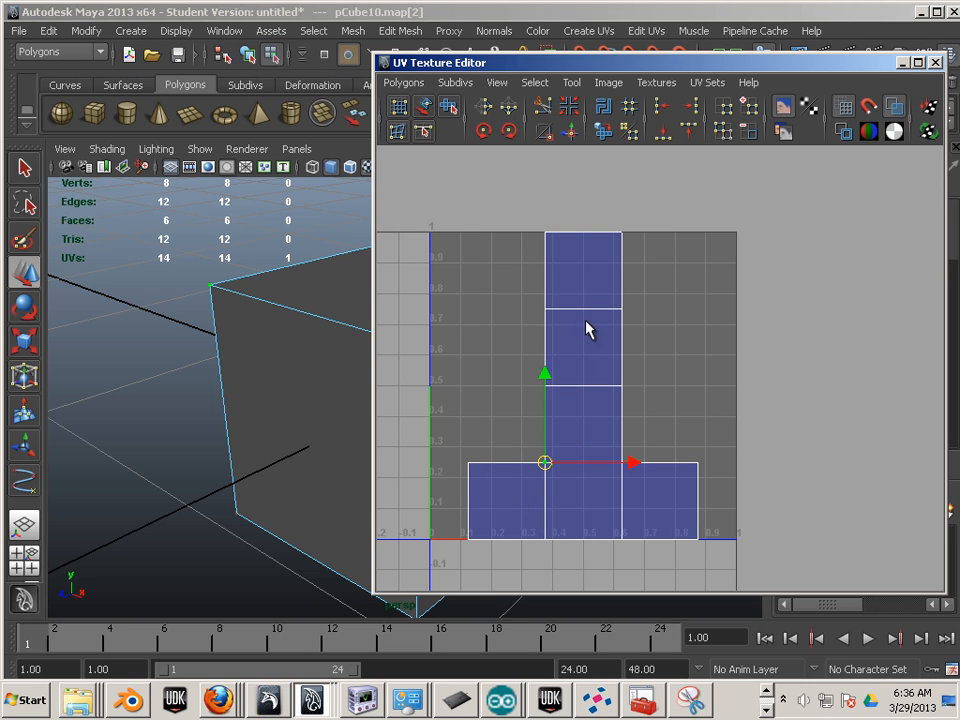
# Try edge and face selection in the UV layout on the topmost square and the square below it
pyautogui.press('F10')
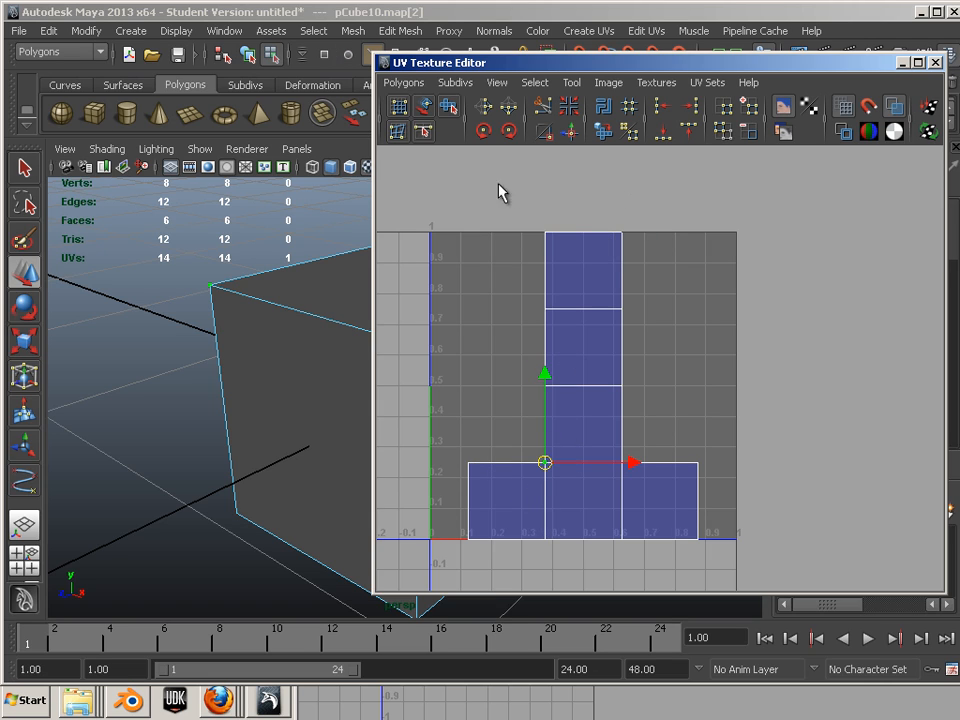
pyautogui.moveTo(482, 188); pyautogui.dragTo(702, 268)
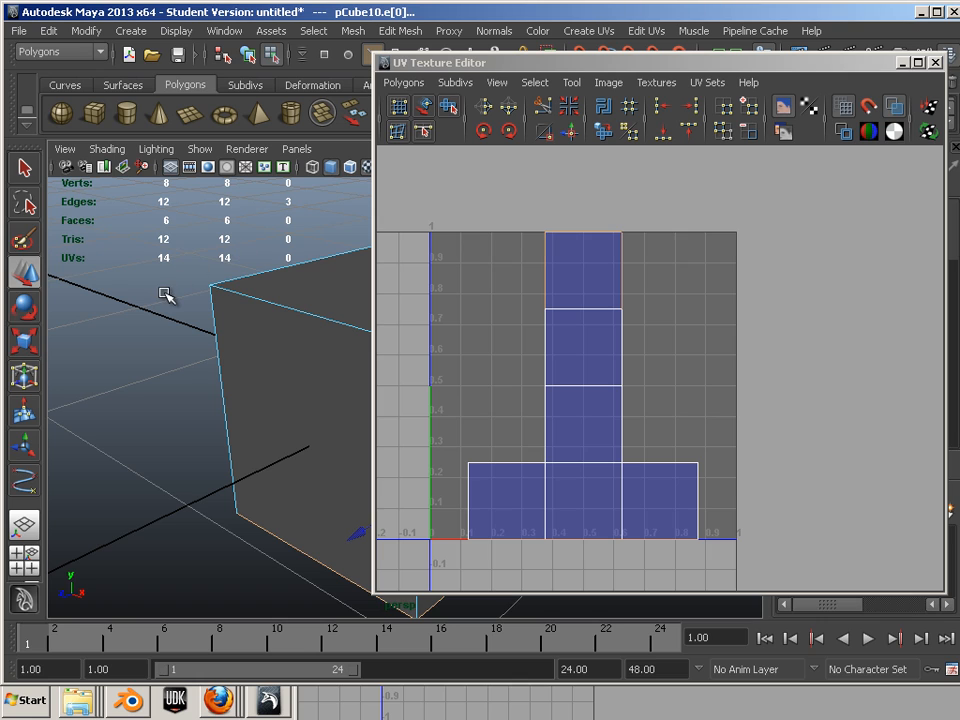
pyautogui.press('F11')
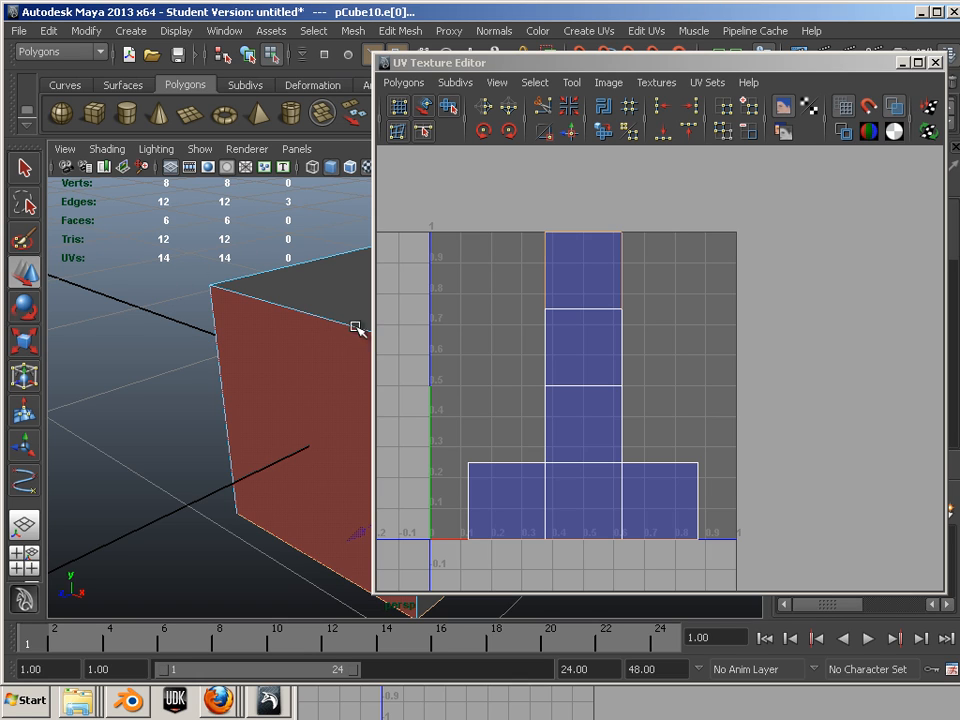
pyautogui.click(585, 320)
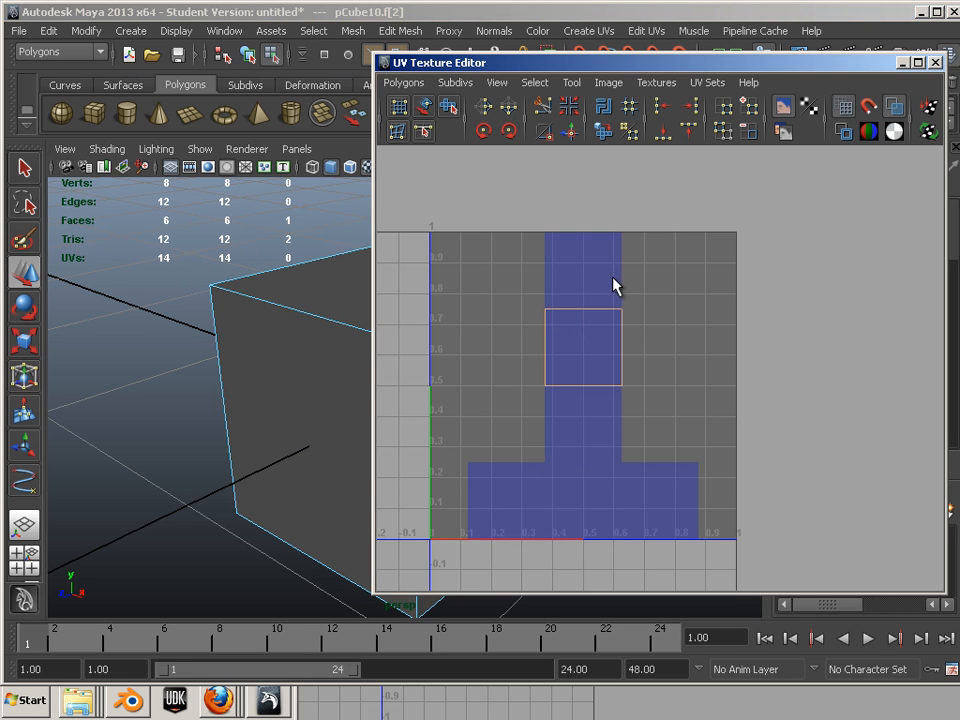
pyautogui.press('F10')
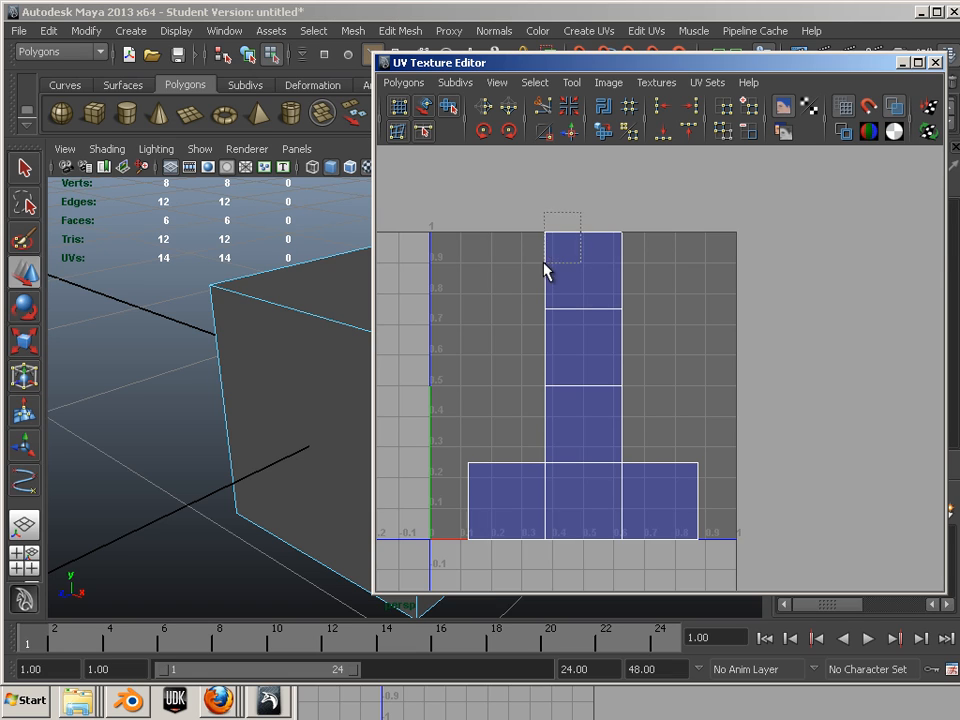
pyautogui.click(559, 236)
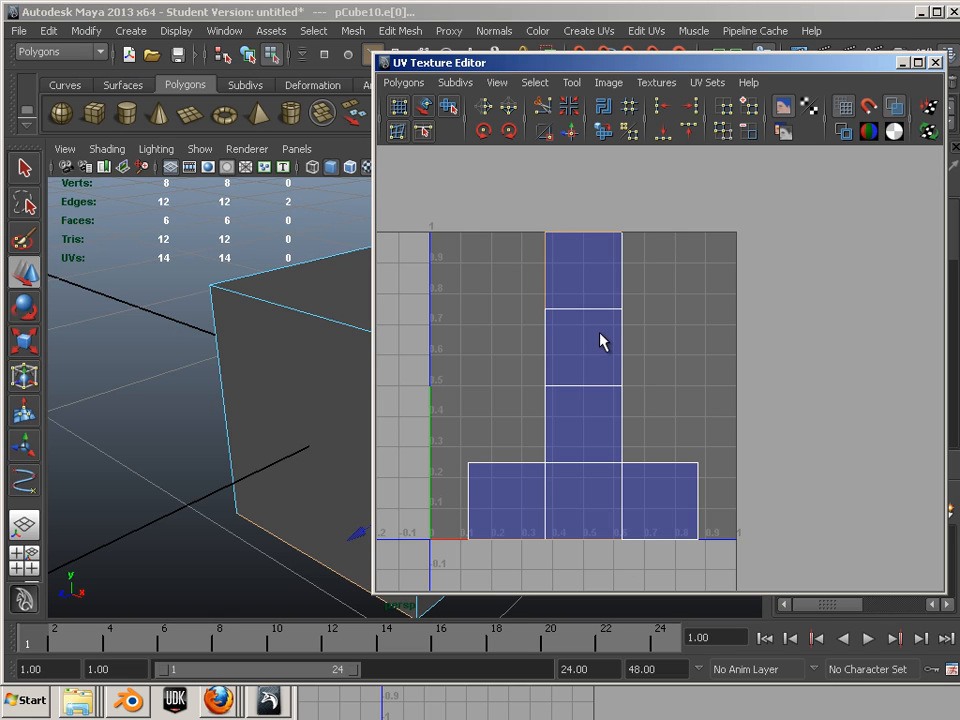
# Select the UV at the right end of the line between the top two squares and move the UV Texture Editor off the cube
pyautogui.press('F12')
pyautogui.moveTo(692, 290); pyautogui.dragTo(619, 333)
pyautogui.hotkey('ctrl', 'z')
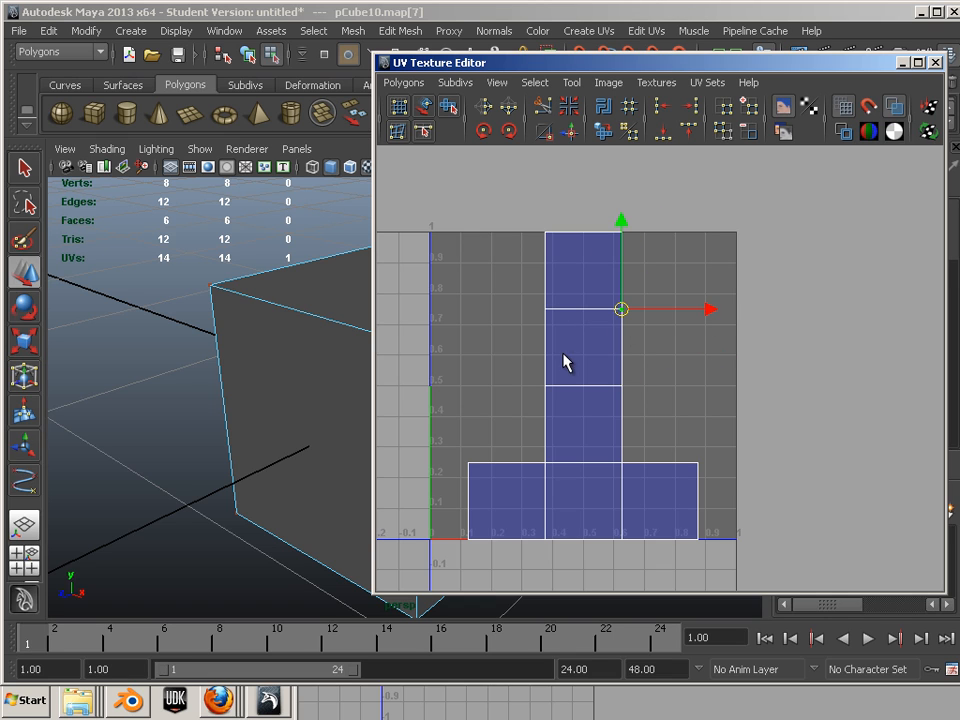
pyautogui.moveTo(489, 60); pyautogui.dragTo(763, 95)
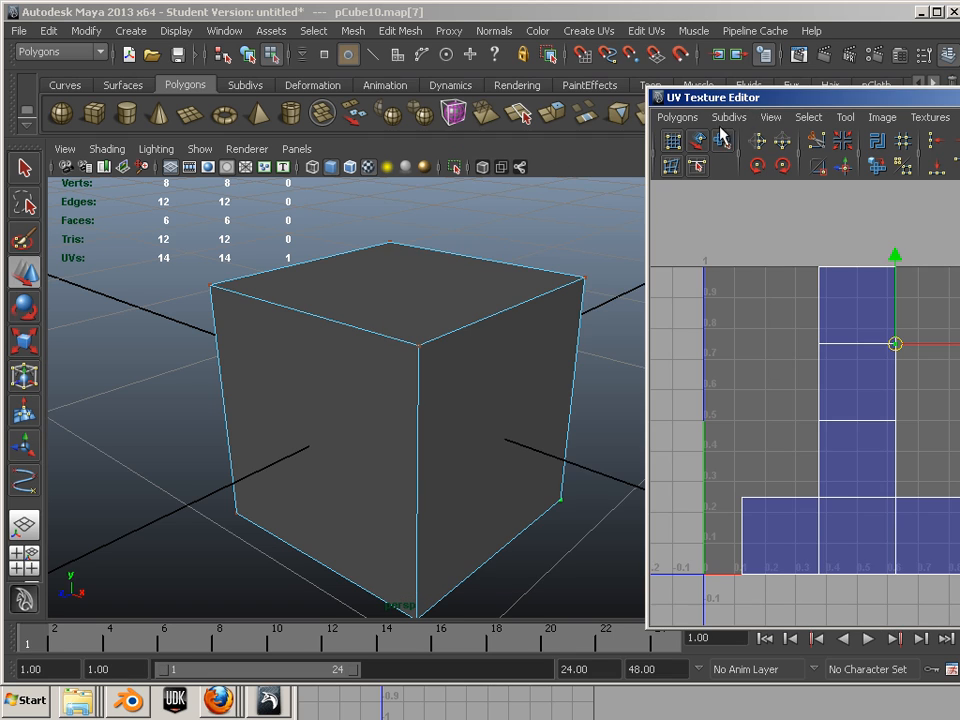
pyautogui.keyDown('alt'); pyautogui.moveTo(372, 339); pyautogui.dragTo(350, 340); pyautogui.keyUp('alt')
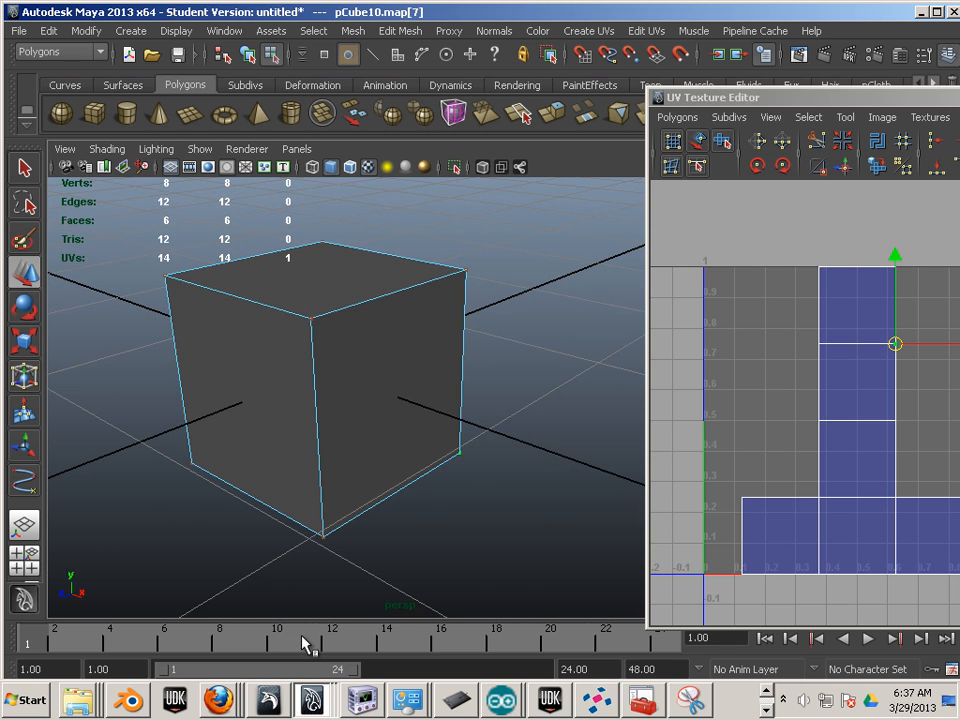
# Launch Adobe Photoshop CS5.1 (64 Bit) and begin a new document
pyautogui.press('super')
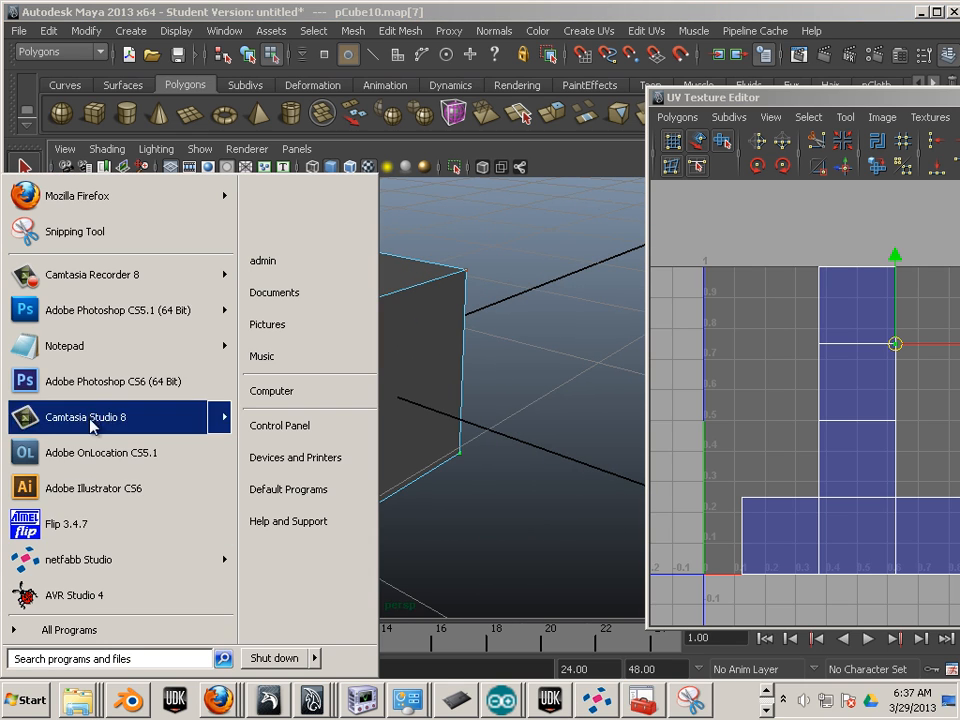
pyautogui.click(82, 319)
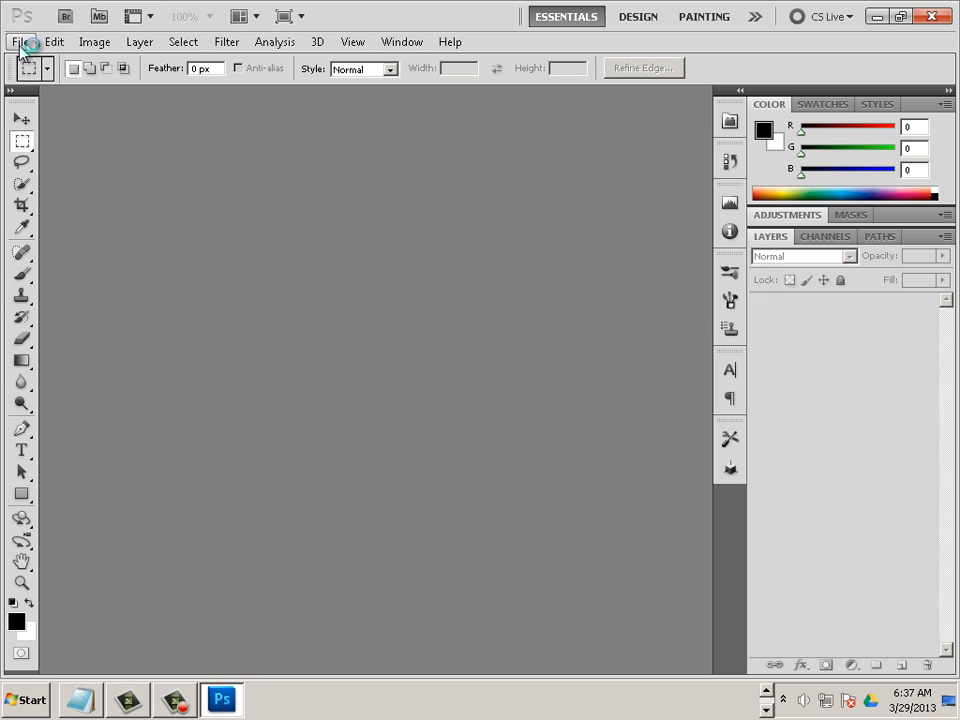
pyautogui.click(19, 44)
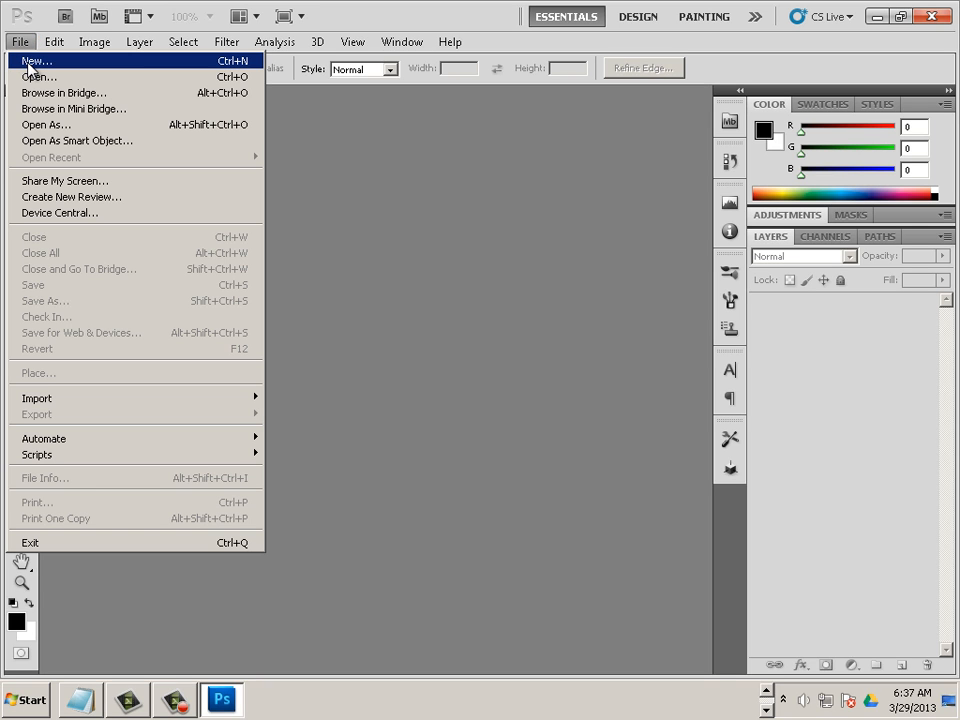
pyautogui.click(30, 62)
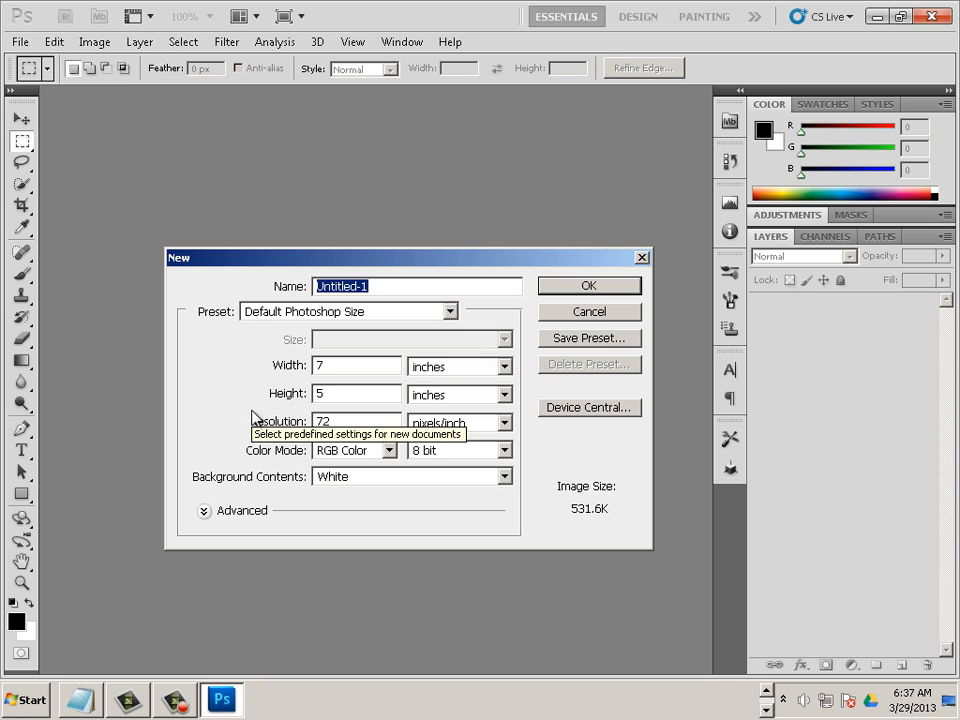
# Create the new document in pixels with a width of 1024 and a height of 1024
pyautogui.click(457, 370)
pyautogui.click(457, 386)
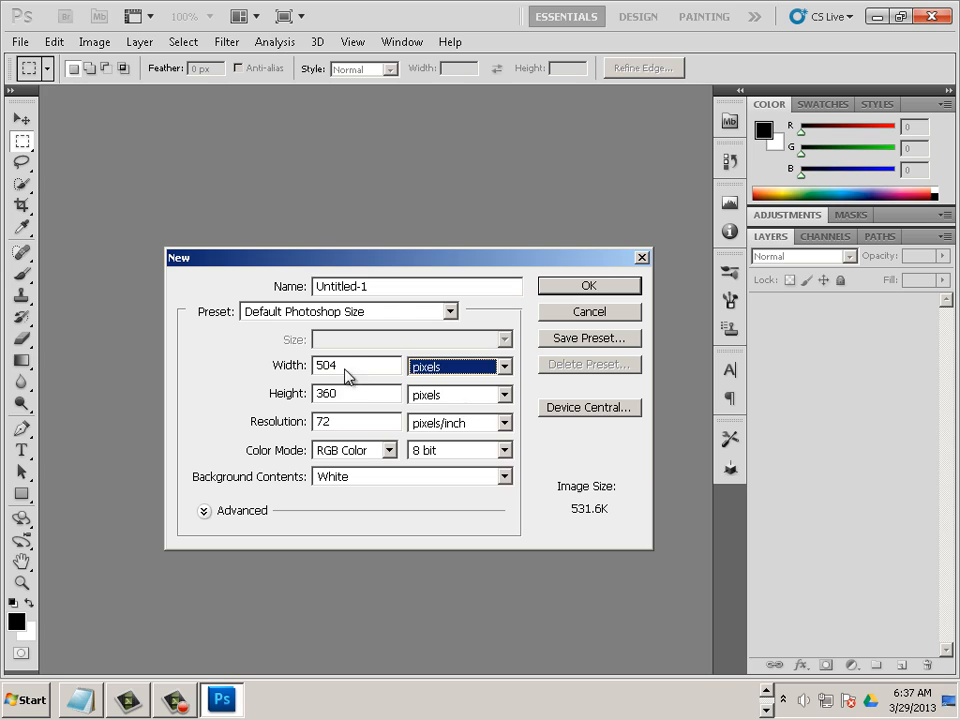
pyautogui.moveTo(358, 365); pyautogui.dragTo(302, 366)
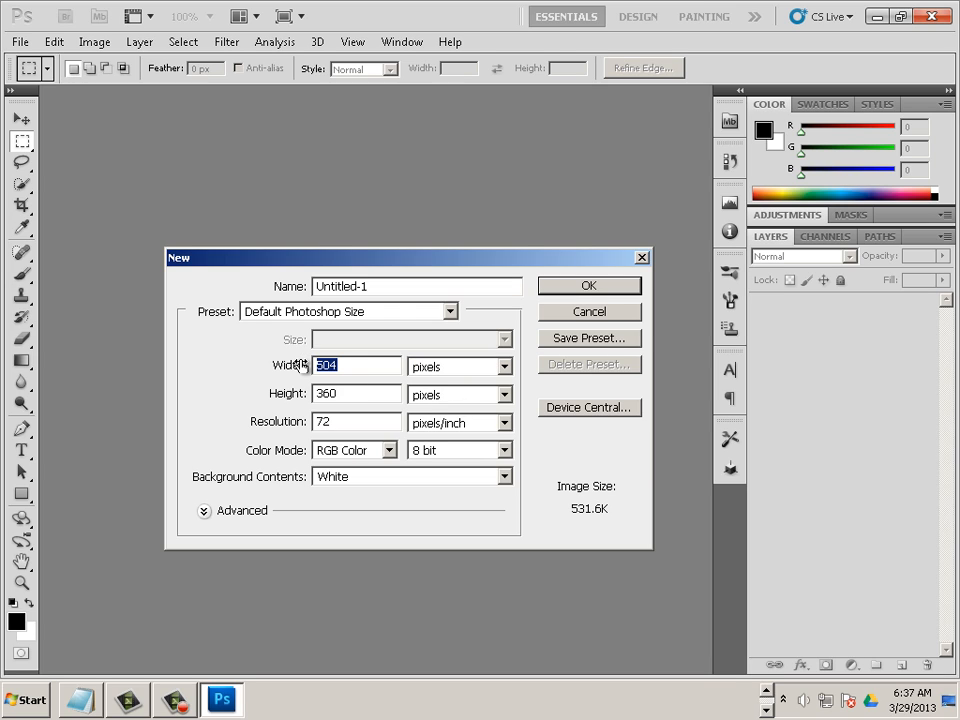
pyautogui.write('1024')
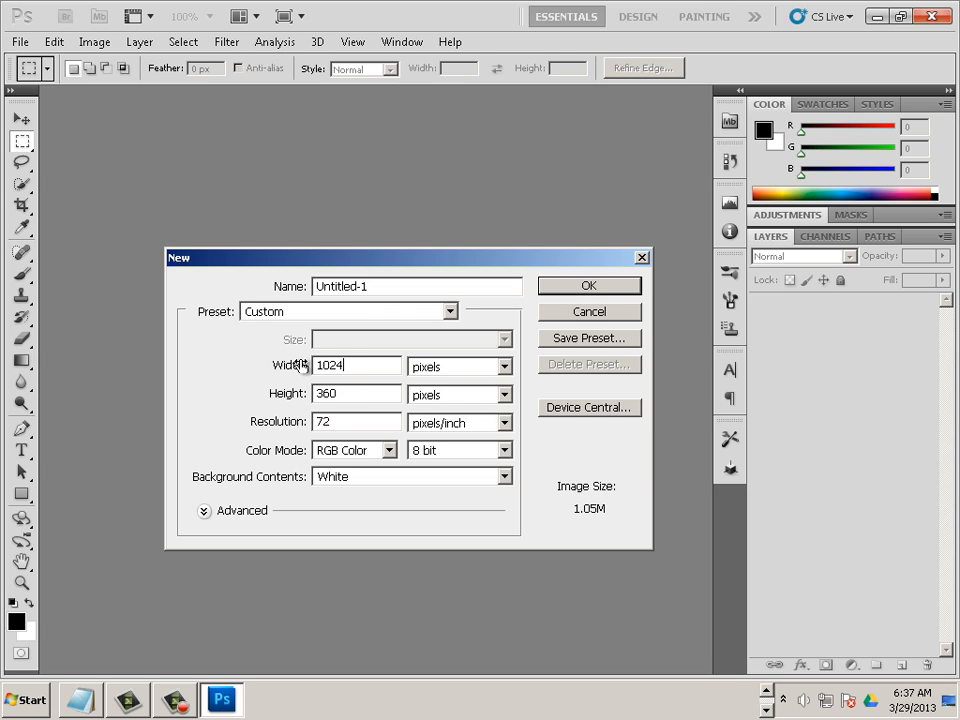
pyautogui.moveTo(373, 396); pyautogui.dragTo(279, 394)
pyautogui.write('1024')
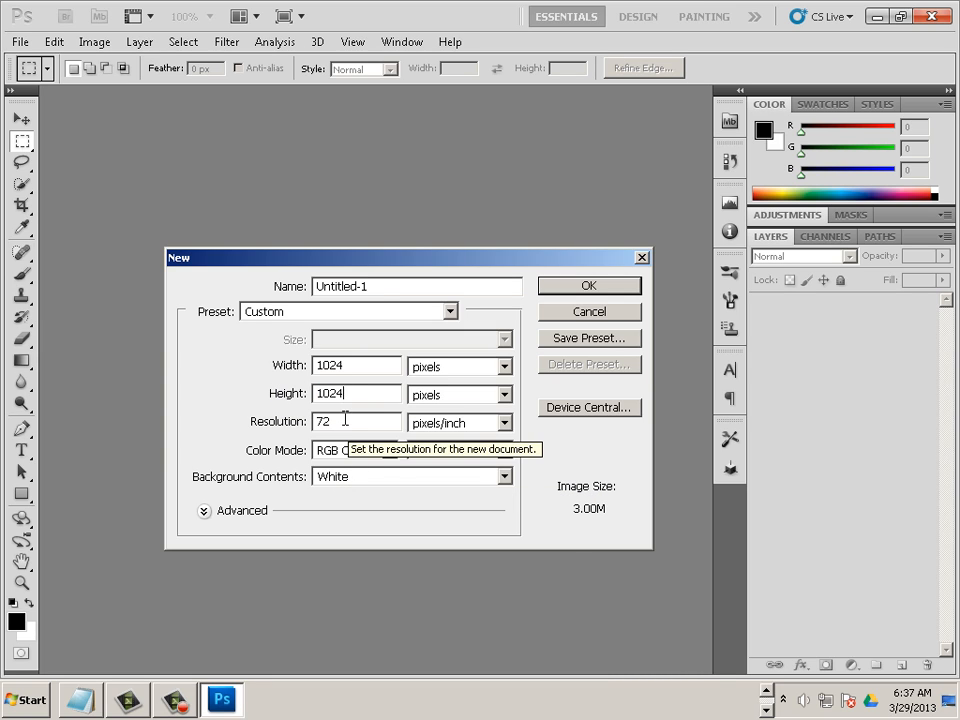
pyautogui.moveTo(347, 420); pyautogui.dragTo(298, 421)
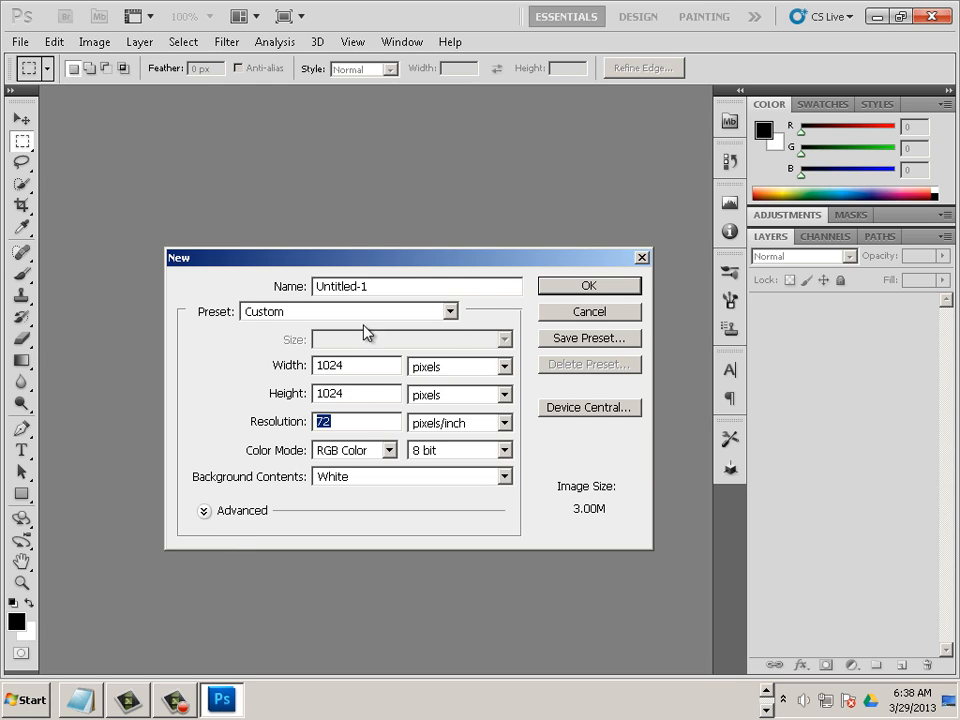
pyautogui.click(587, 286)
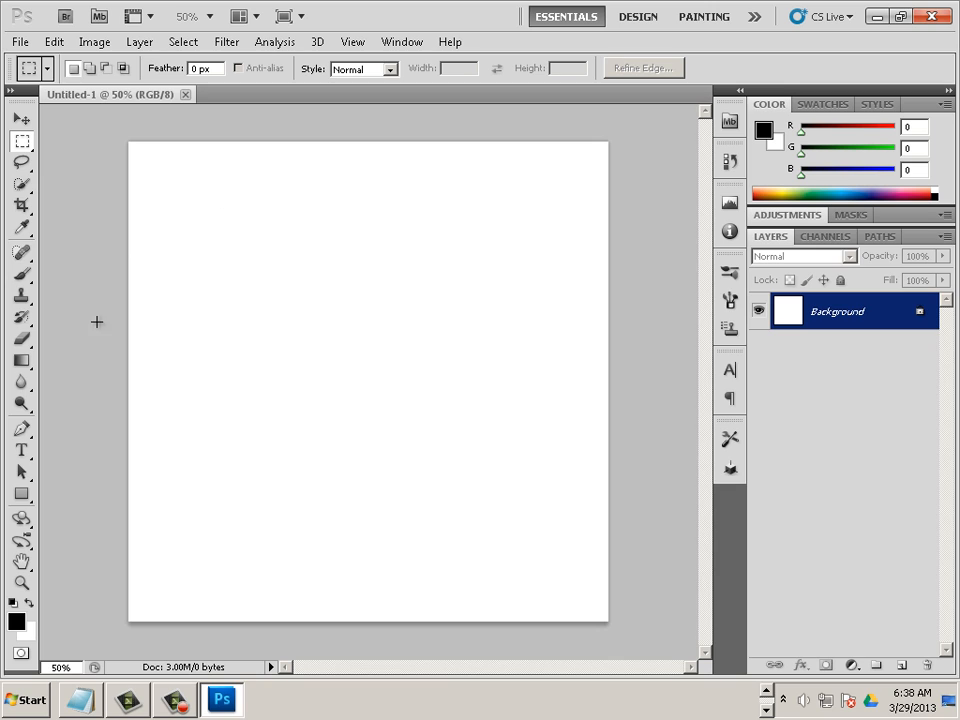
# Fill the canvas with grey 838383 using the Paint Bucket tool
pyautogui.click(26, 365)
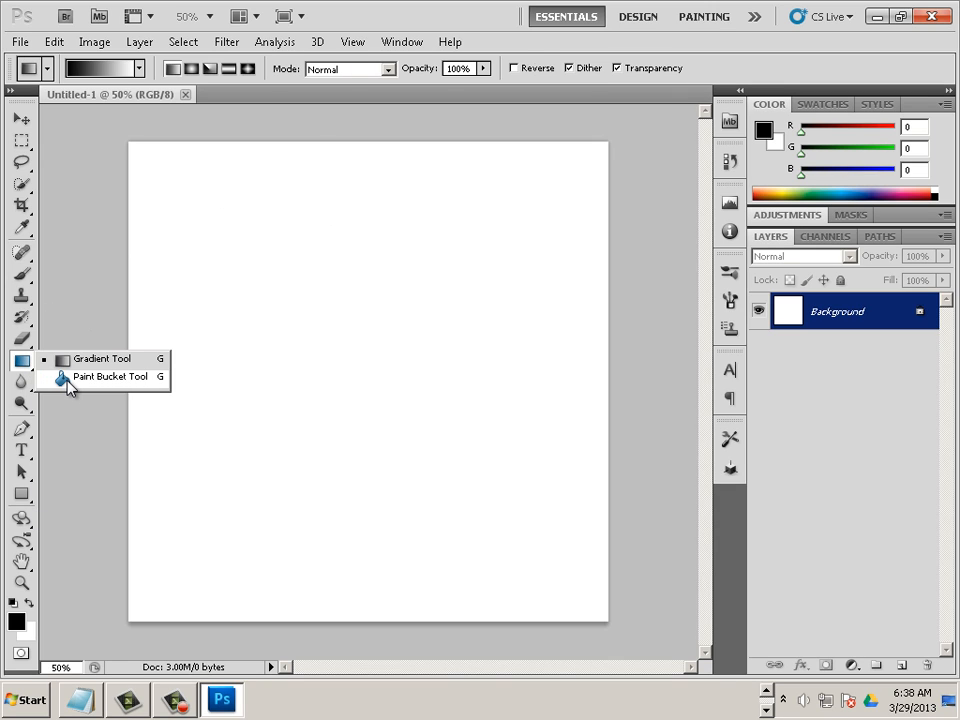
pyautogui.click(68, 378)
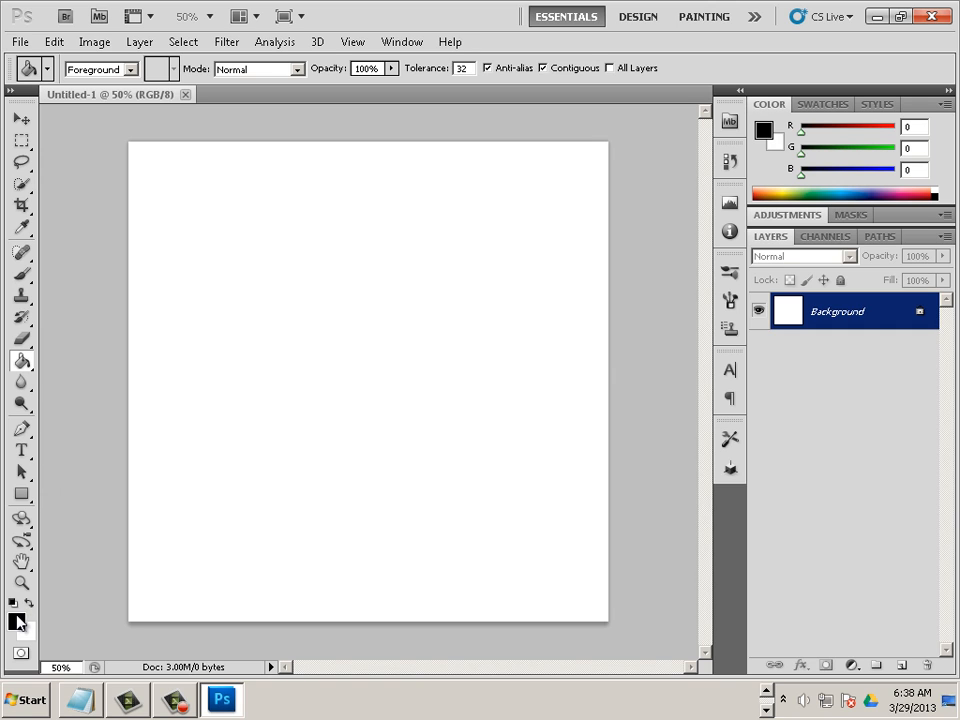
pyautogui.click(17, 622)
pyautogui.click(337, 320)
pyautogui.moveTo(304, 297); pyautogui.dragTo(236, 281)
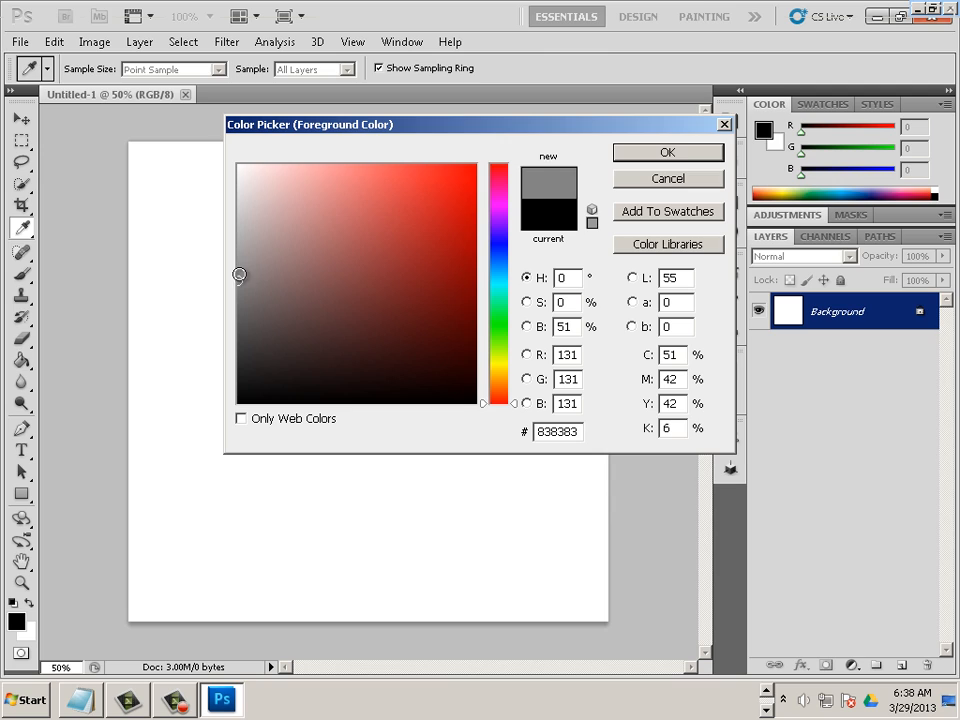
pyautogui.click(668, 152)
pyautogui.click(366, 296)
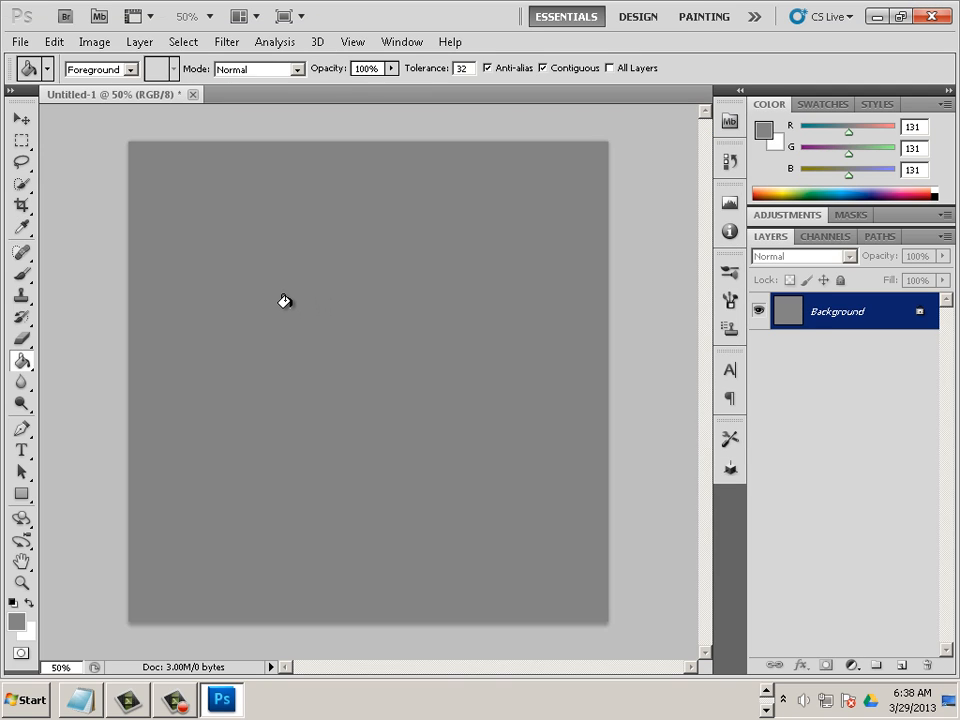
# Draw a circular selection about a quarter of the canvas wide in the canvas's upper right area using the Elliptical Marquee tool
pyautogui.click(24, 160)
pyautogui.click(27, 146)
pyautogui.click(24, 143)
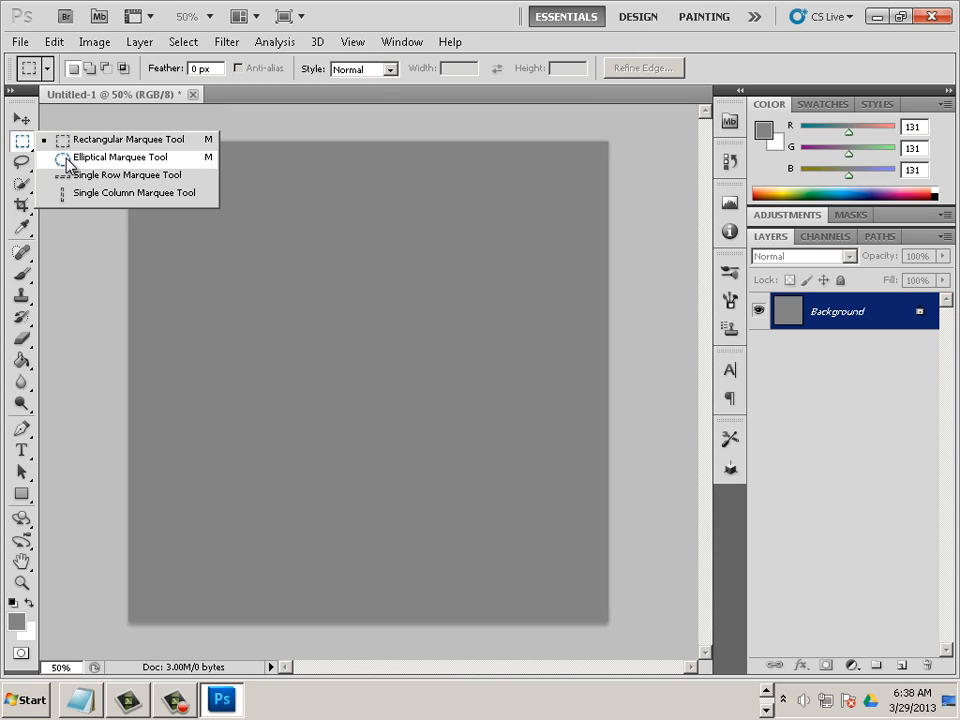
pyautogui.click(68, 160)
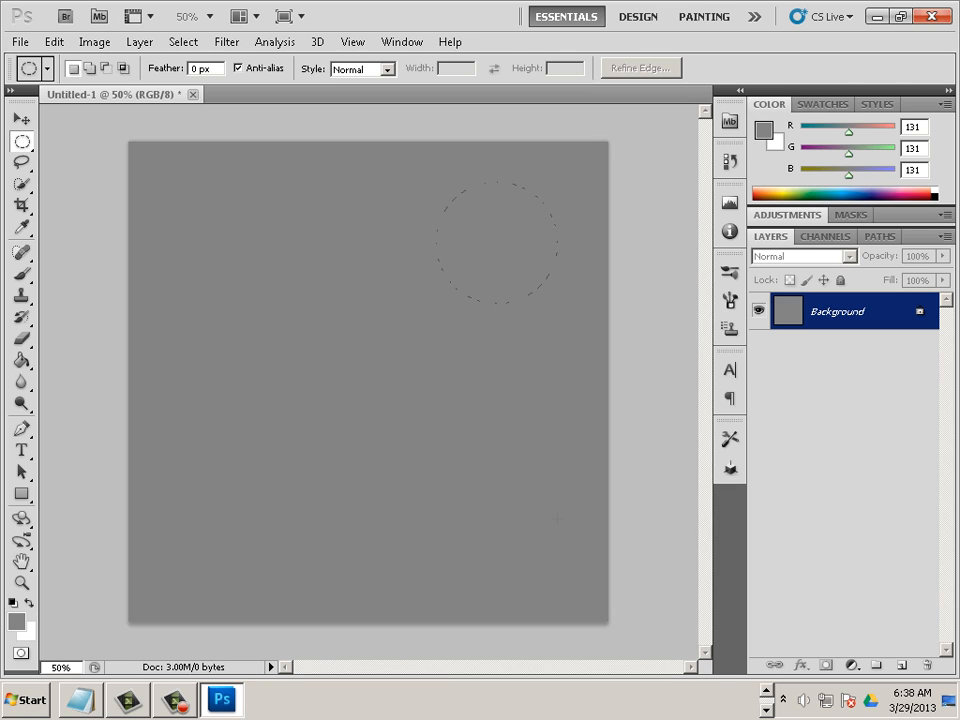
pyautogui.moveTo(533, 501); pyautogui.dragTo(514, 489)
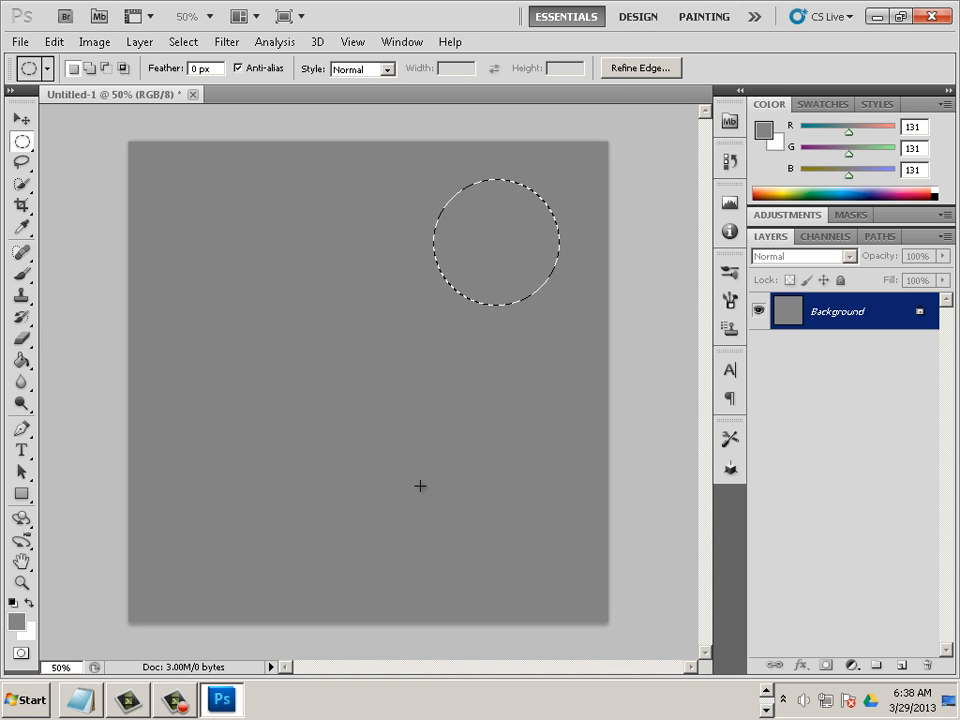
# Set the foreground colour to red ff0000 and fill the circular selection with the Paint Bucket tool
pyautogui.click(16, 621)
pyautogui.click(467, 188)
pyautogui.click(477, 164)
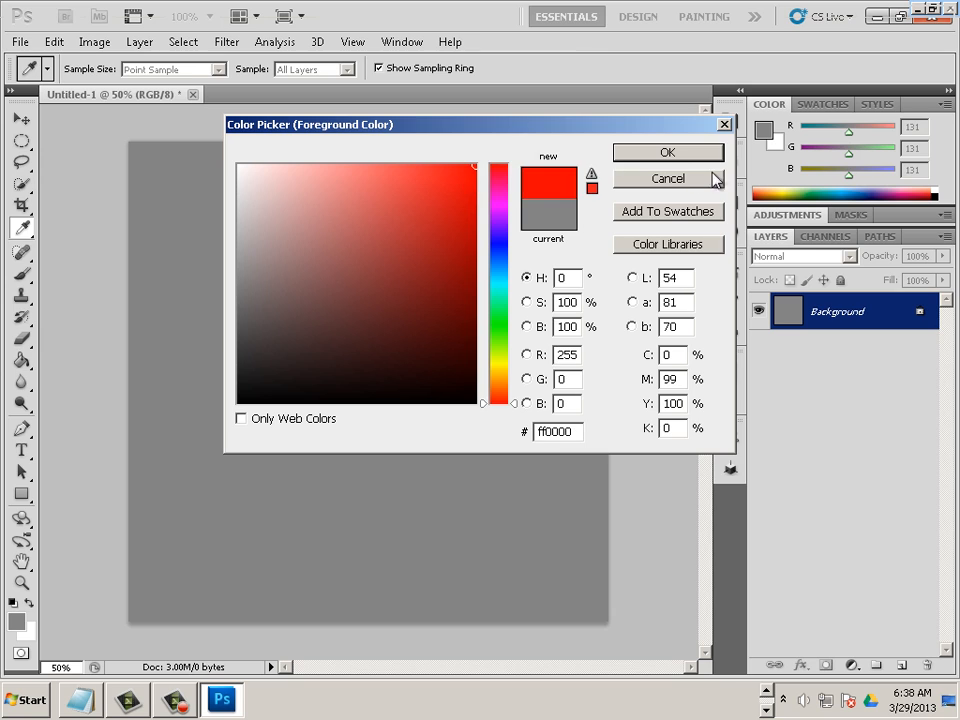
pyautogui.click(668, 152)
pyautogui.click(21, 358)
pyautogui.click(465, 208)
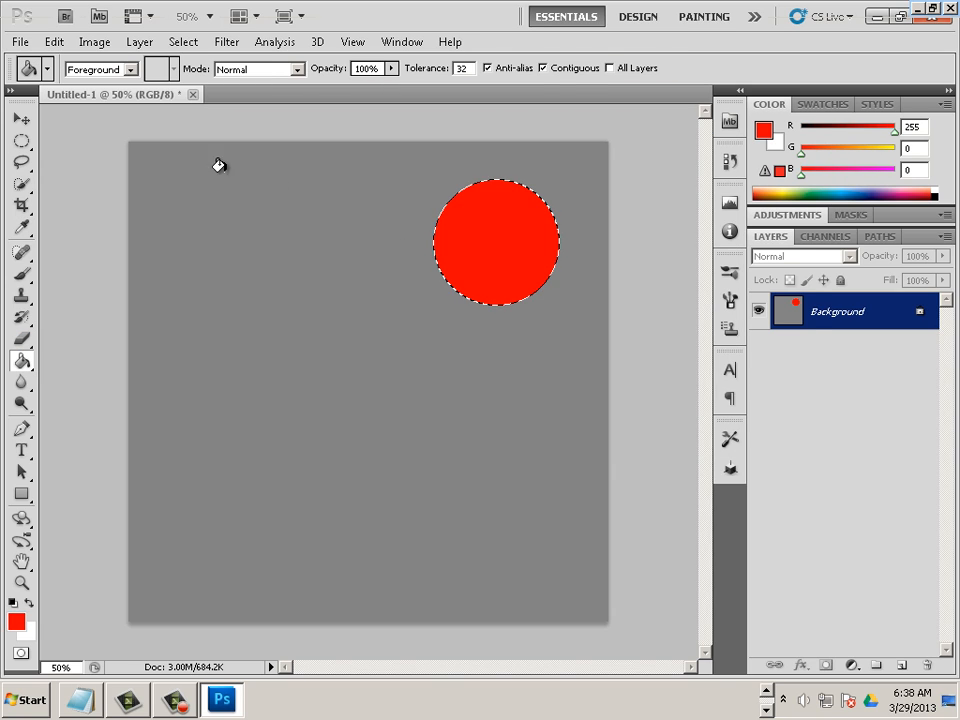
# Select a slightly smaller circle in the canvas's lower left area and fill it with purple 6600ff
pyautogui.click(21, 141)
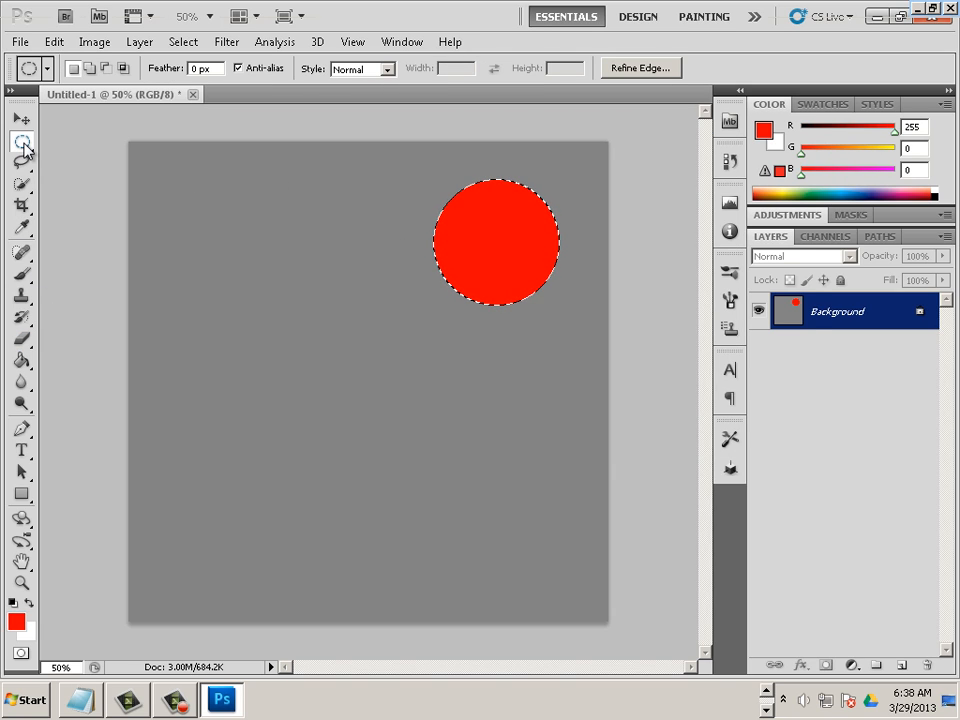
pyautogui.click(218, 448)
pyautogui.keyDown('alt'); pyautogui.keyDown('shift'); pyautogui.moveTo(218, 448); pyautogui.dragTo(274, 504); pyautogui.keyUp('shift'); pyautogui.keyUp('alt')
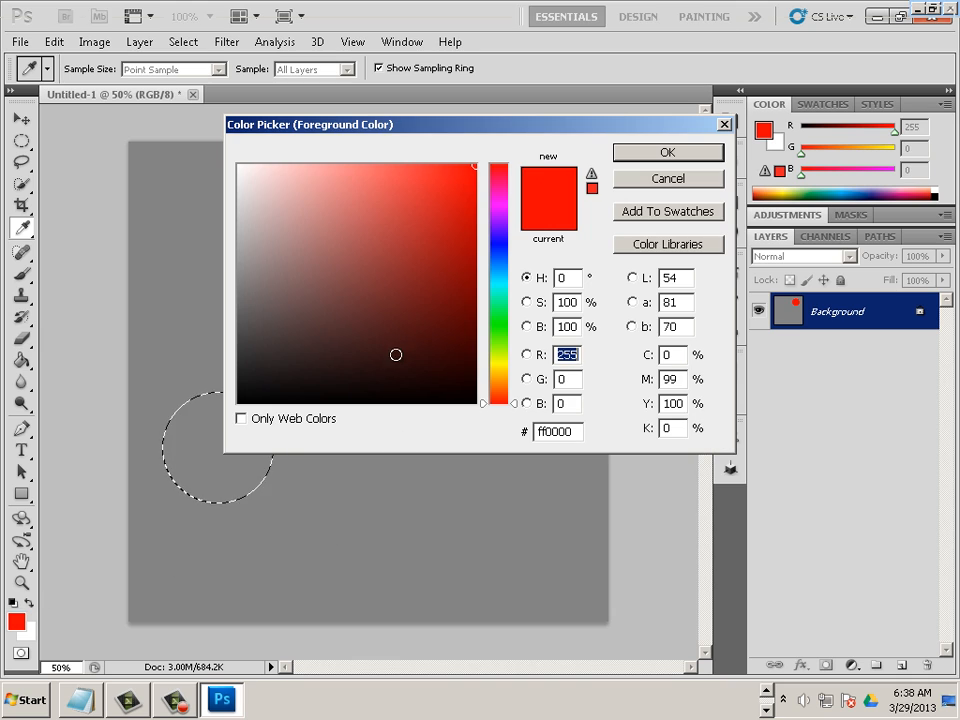
pyautogui.click(498, 228)
pyautogui.click(667, 152)
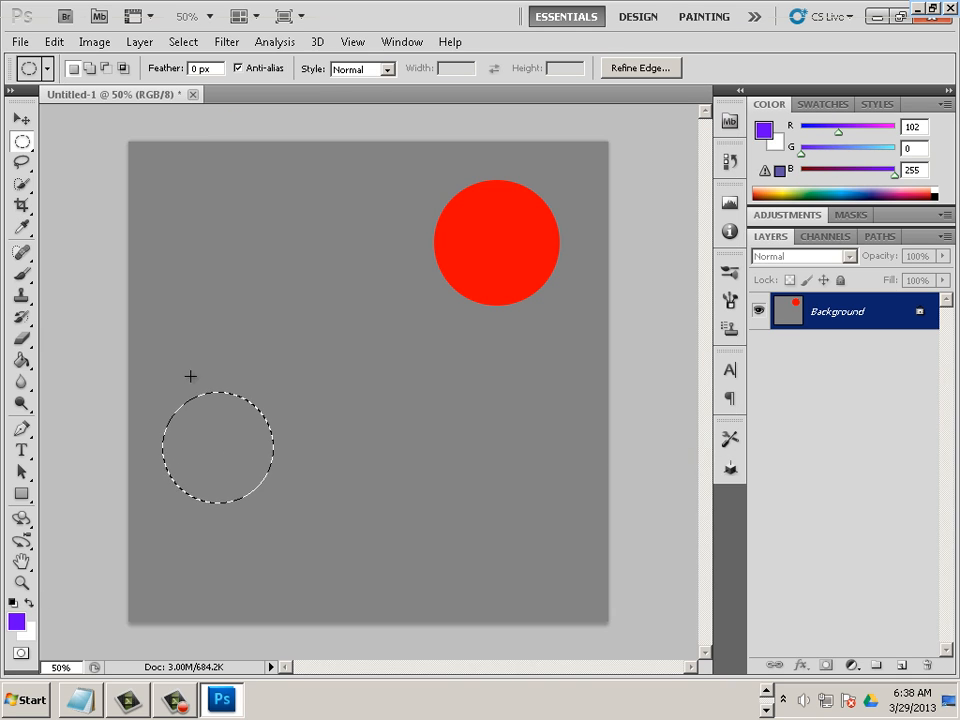
pyautogui.click(22, 362)
pyautogui.click(193, 435)
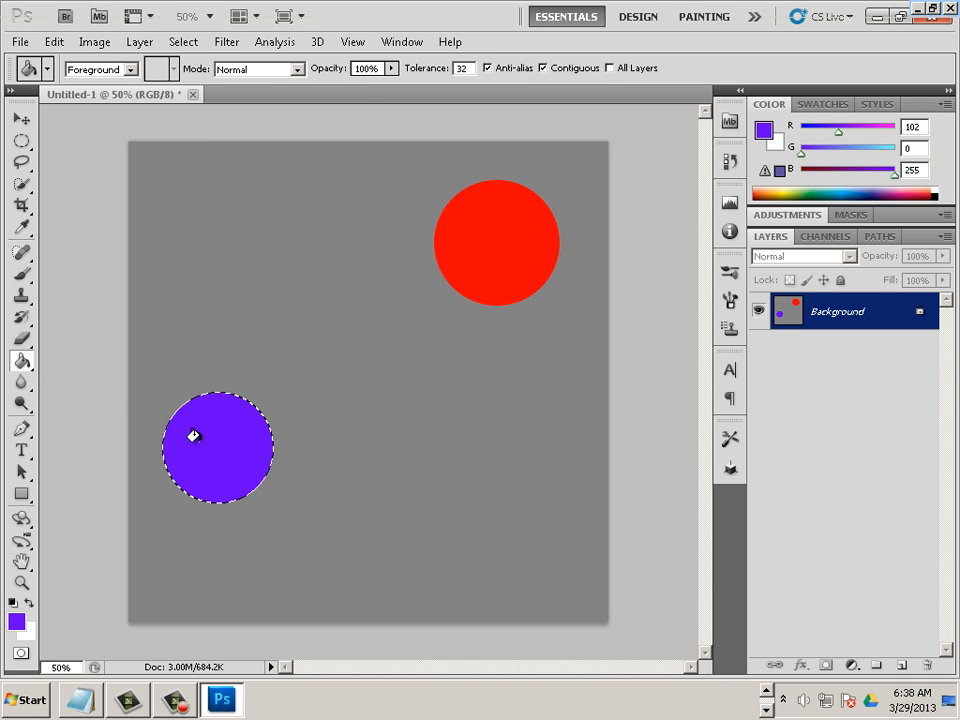
# Clear the selection around the purple circle and draw a smaller circular selection in the canvas's lower right area
pyautogui.click(21, 141)
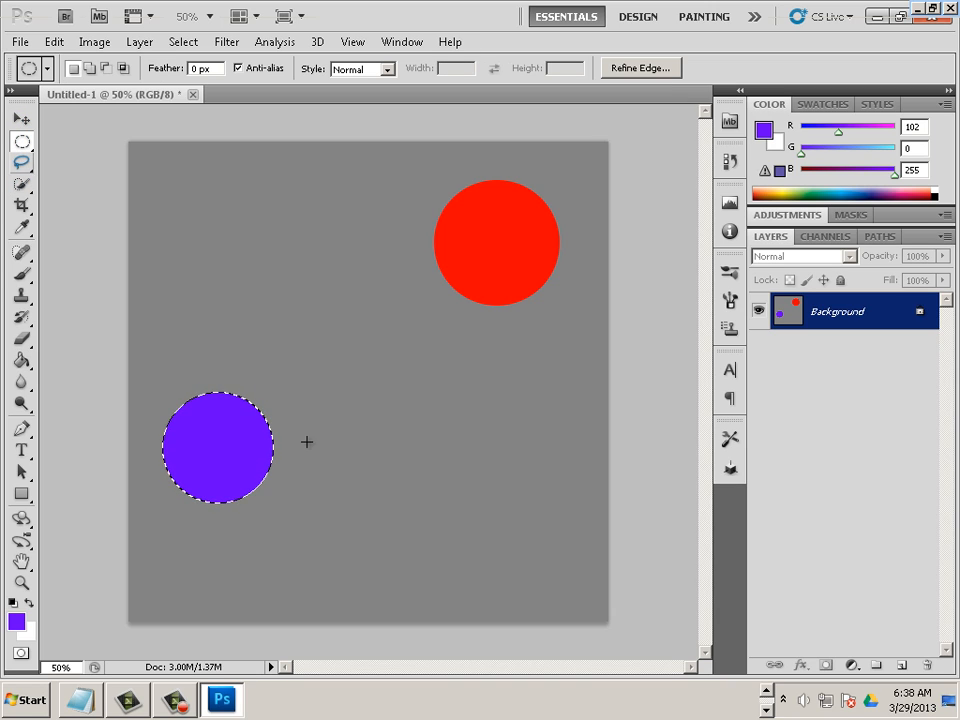
pyautogui.hotkey('ctrl', 'd')
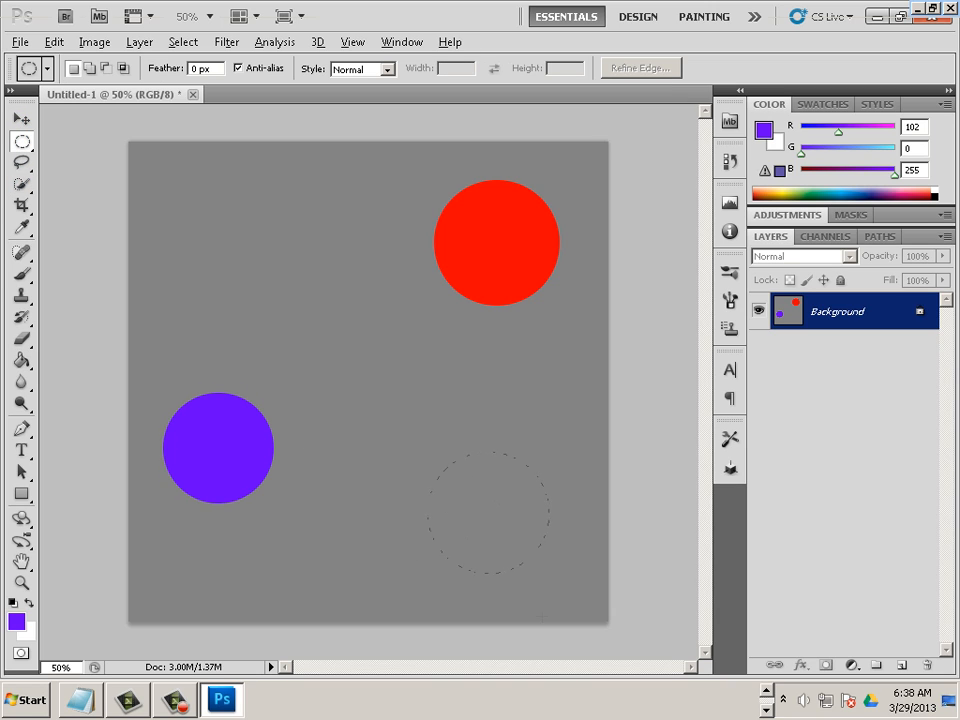
pyautogui.moveTo(528, 590); pyautogui.dragTo(528, 590)
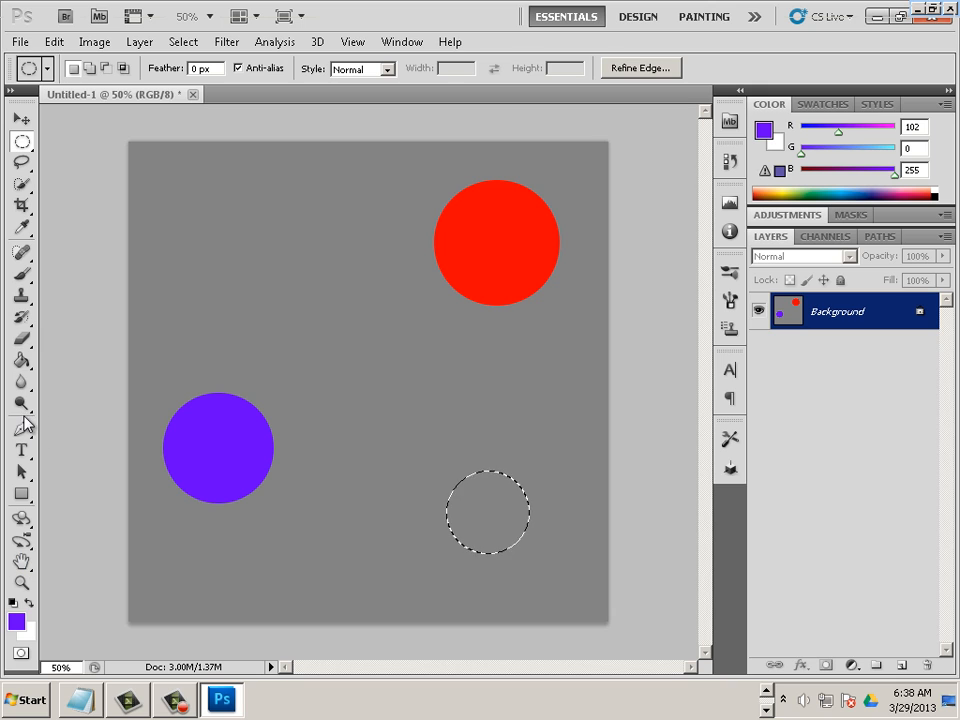
# Set the foreground colour to bright green (R 2, G 255, B 20) and fill the smallest circular selection with the Paint Bucket tool
pyautogui.click(22, 365)
pyautogui.click(16, 621)
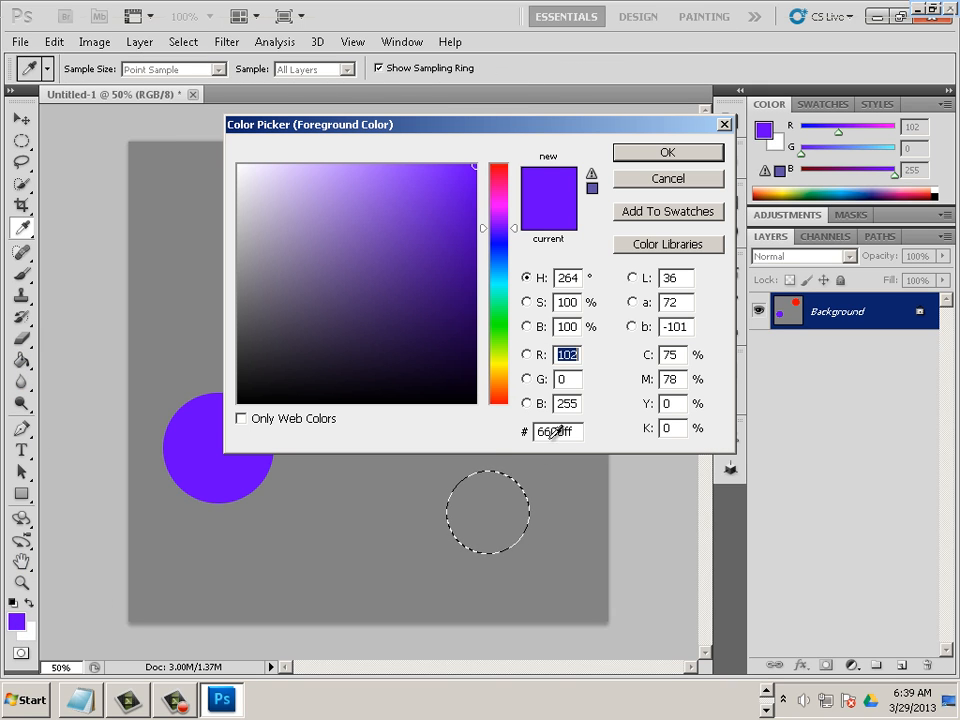
pyautogui.click(474, 283)
pyautogui.click(497, 355)
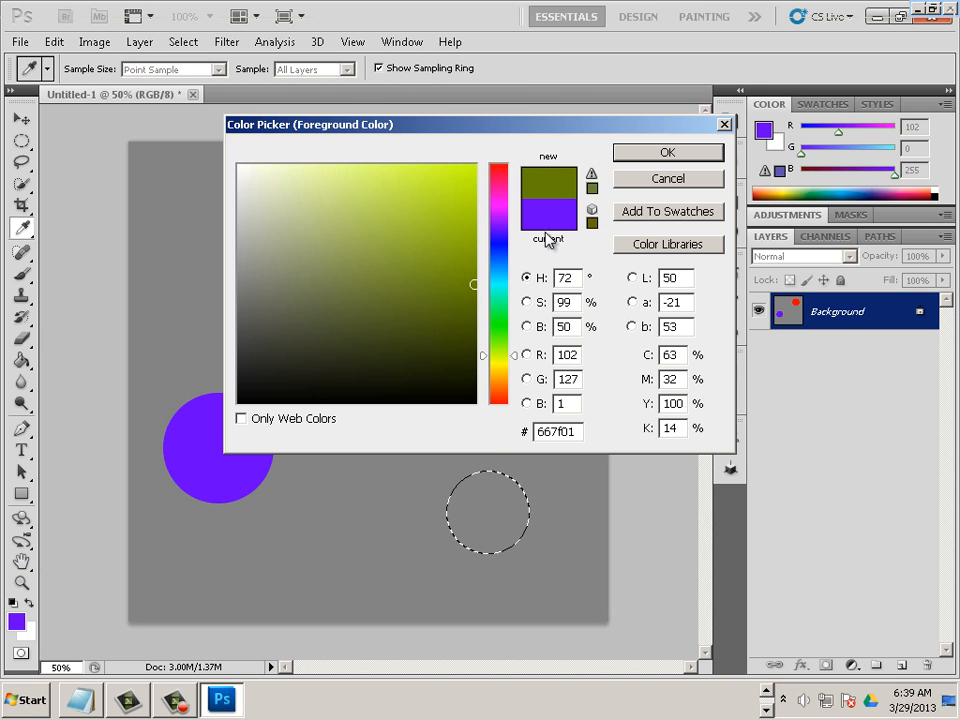
pyautogui.click(498, 321)
pyautogui.click(474, 165)
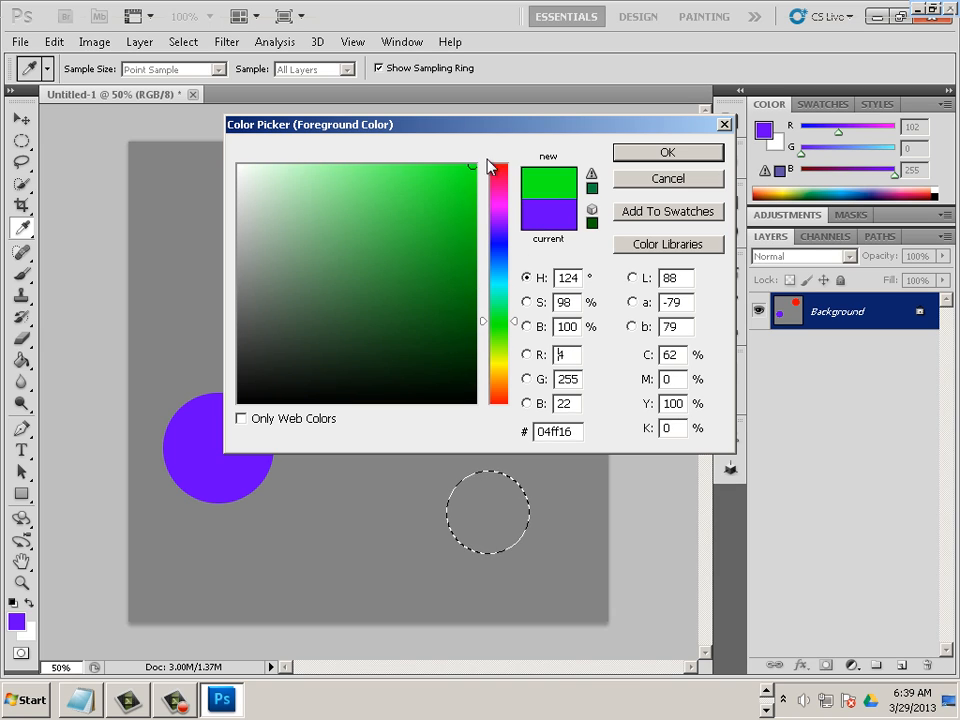
pyautogui.click(636, 160)
pyautogui.click(480, 514)
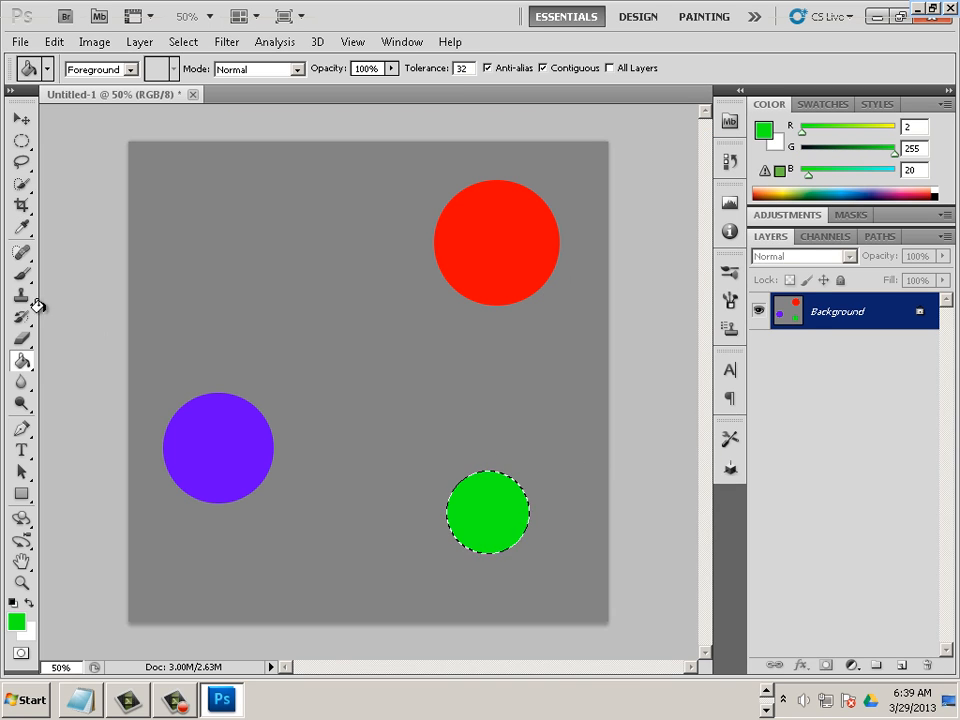
# Save the image to the Desktop as spheres in Targa format at 24 bits/pixel
pyautogui.click(21, 118)
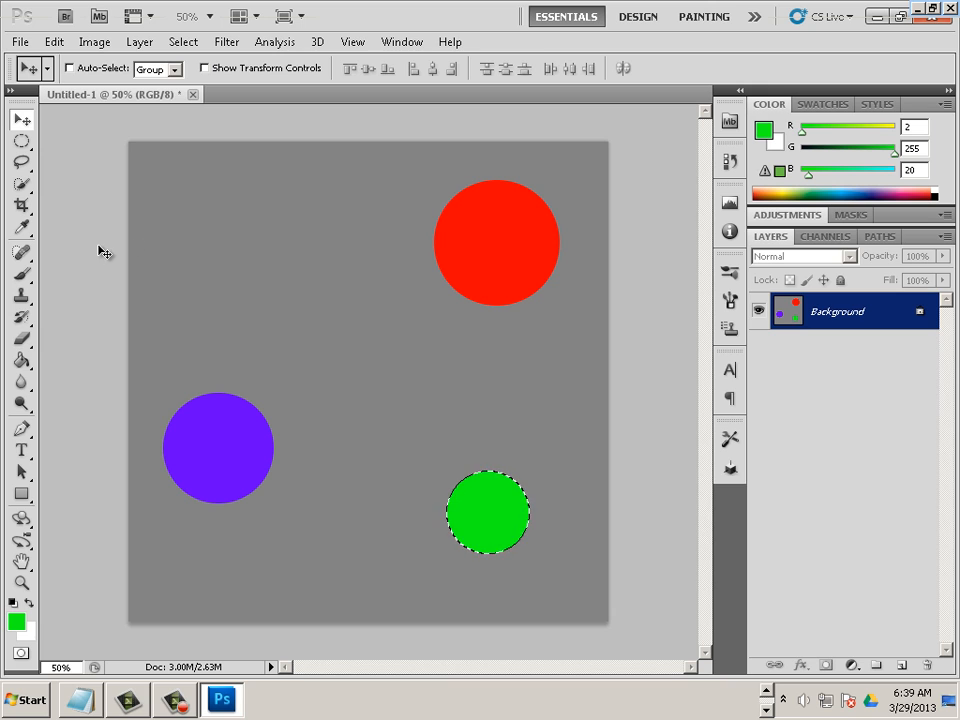
pyautogui.click(20, 41)
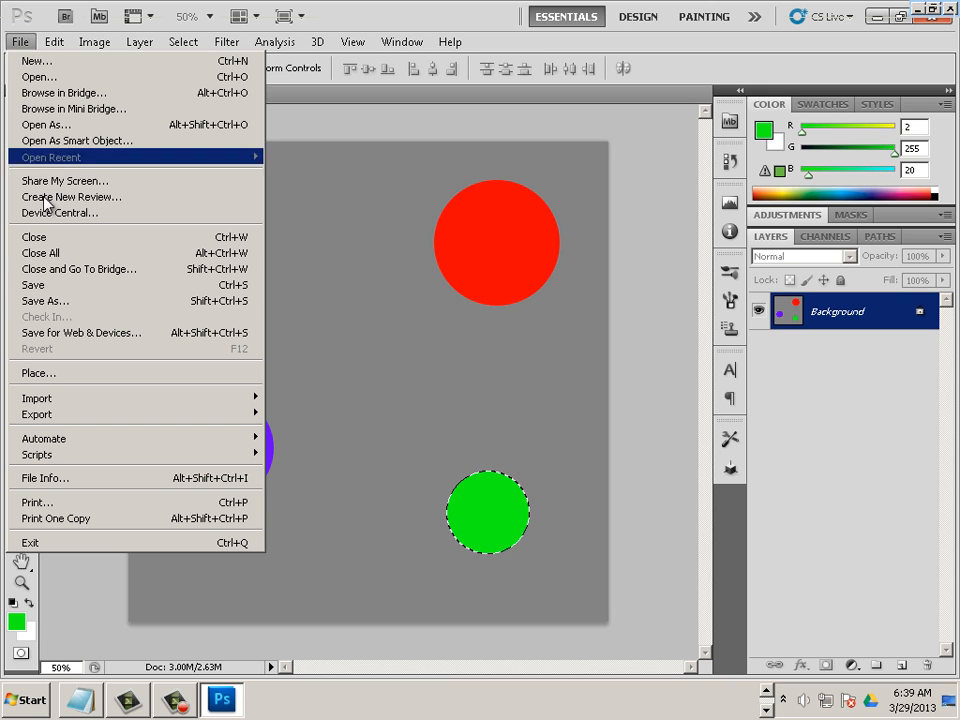
pyautogui.click(67, 302)
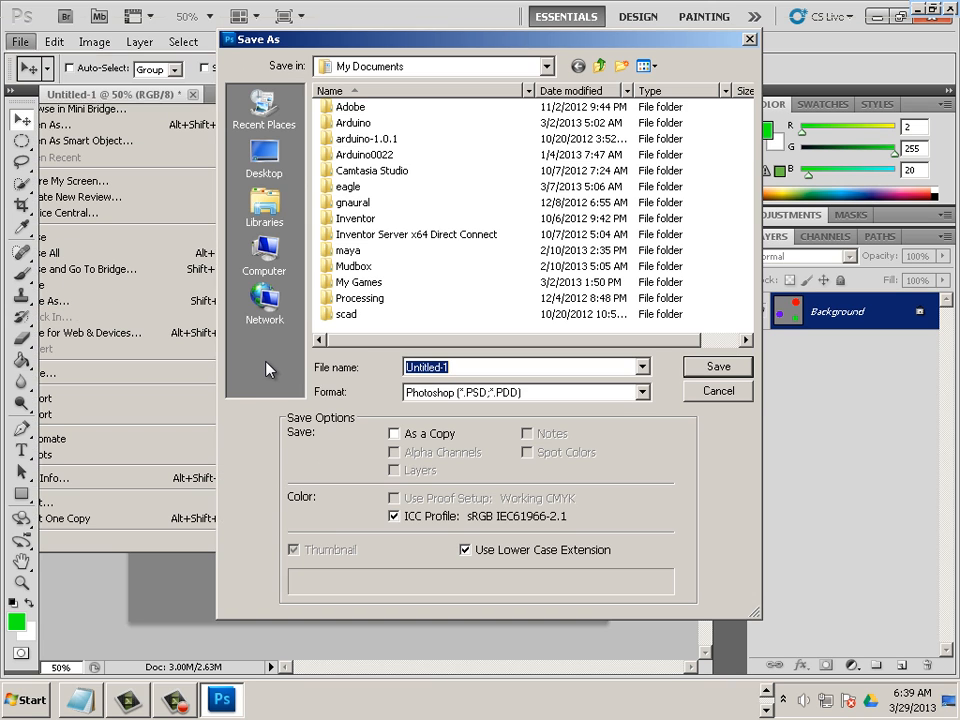
pyautogui.click(497, 402)
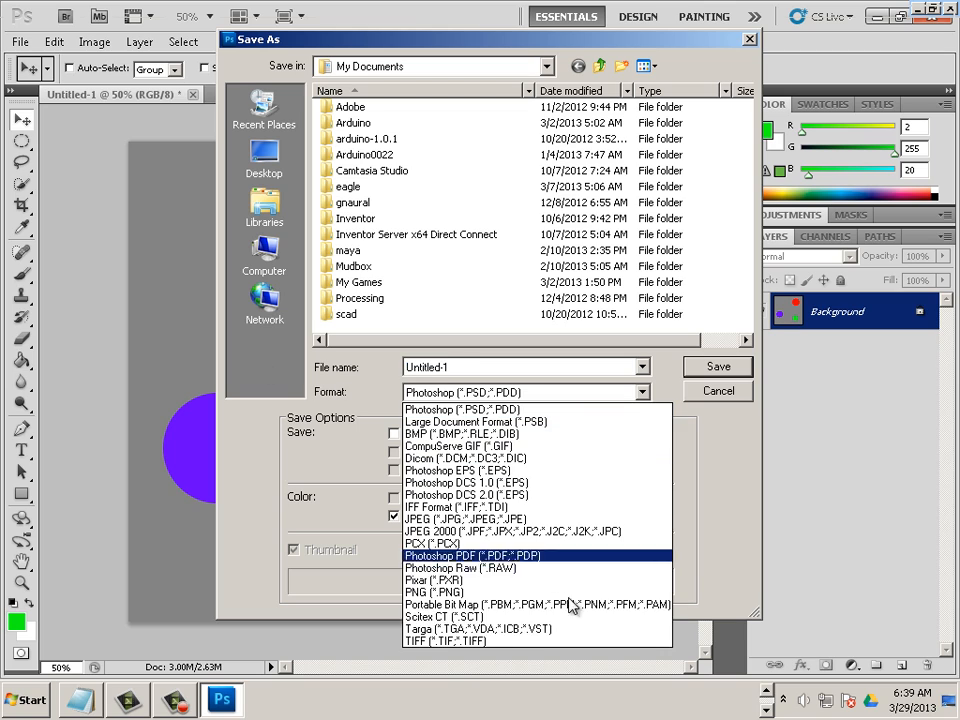
pyautogui.click(464, 629)
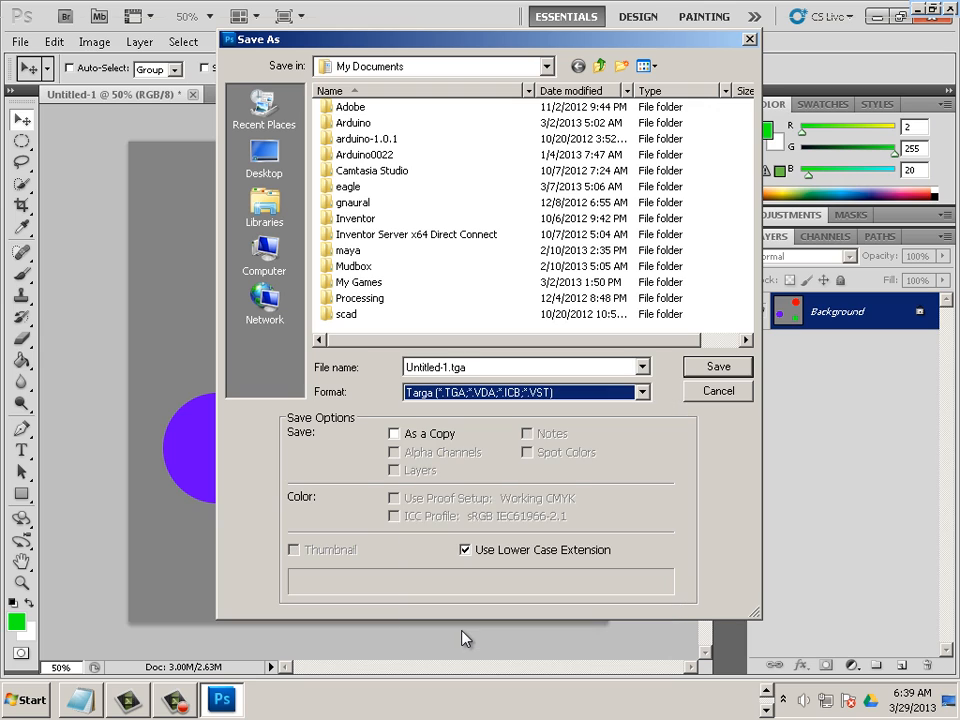
pyautogui.click(264, 158)
pyautogui.moveTo(503, 372); pyautogui.dragTo(380, 368)
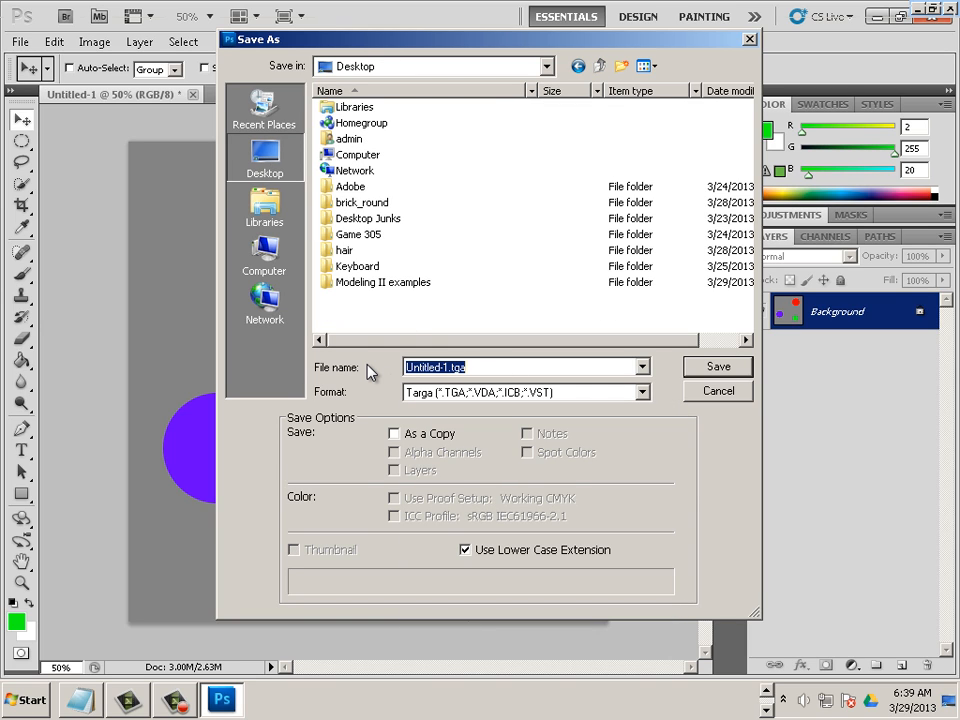
pyautogui.write('spheres')
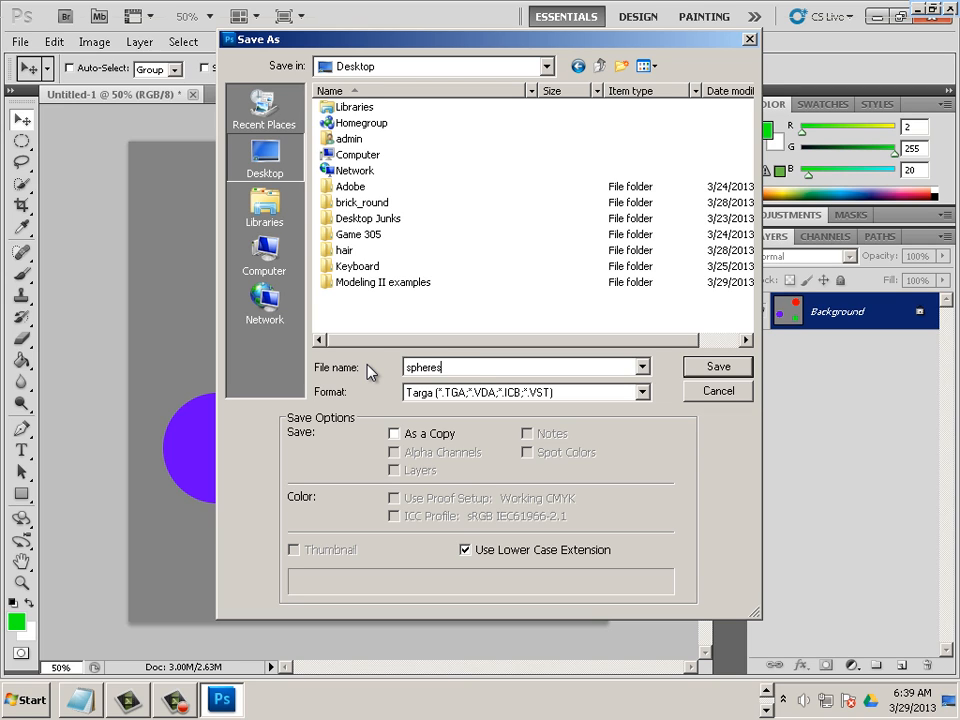
pyautogui.press('Return')
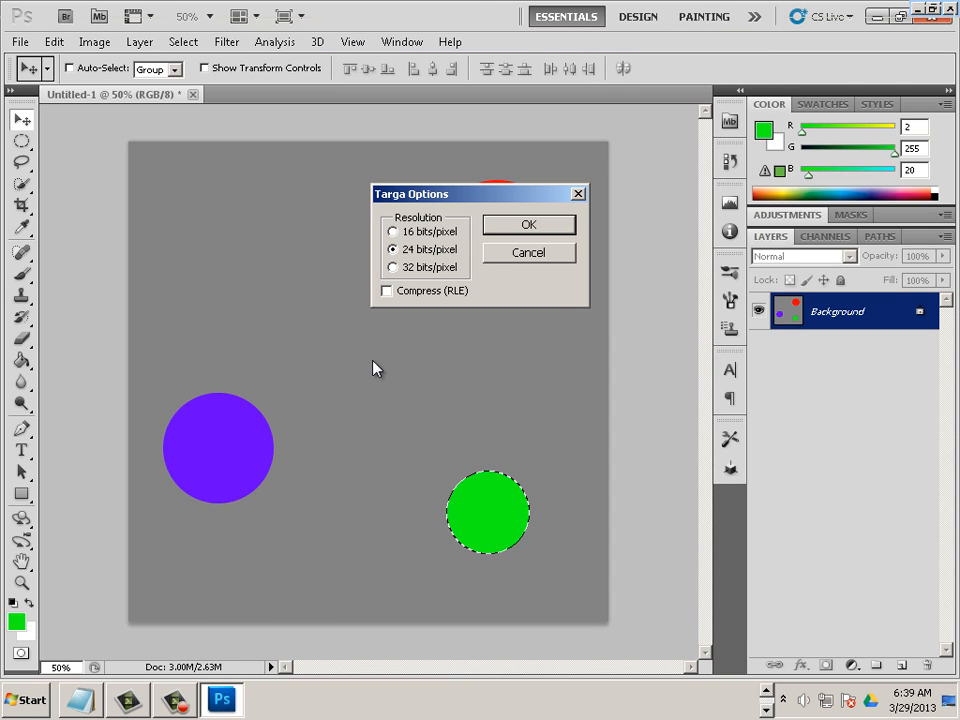
pyautogui.click(530, 224)
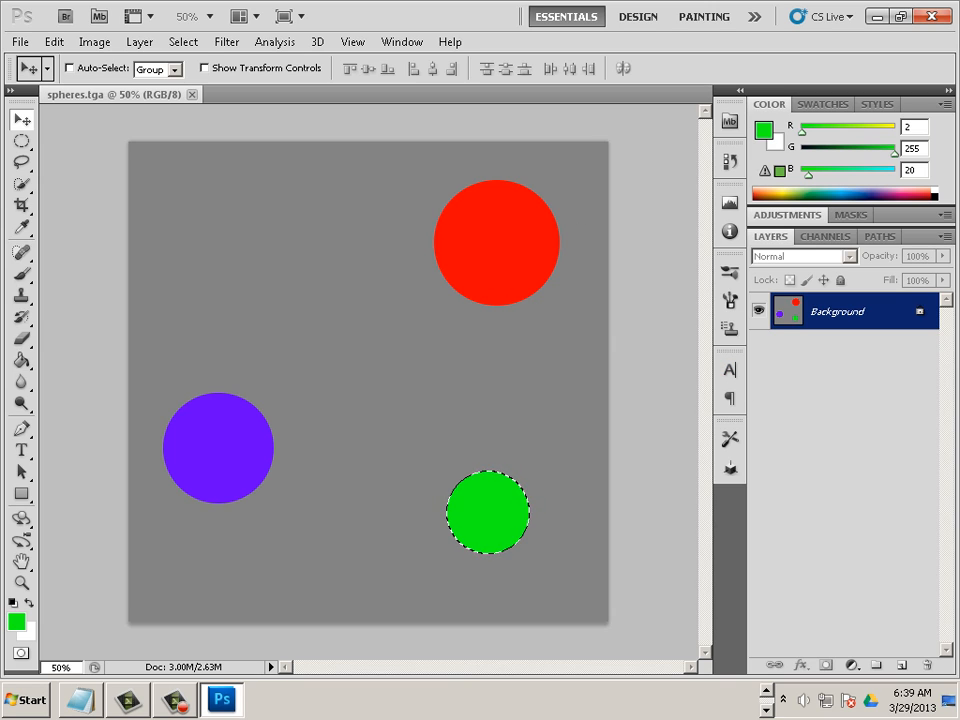
# Switch to Autodesk Maya, open the Hypershade fully in view and show its textures
pyautogui.hotkey('alt', 'Tab')
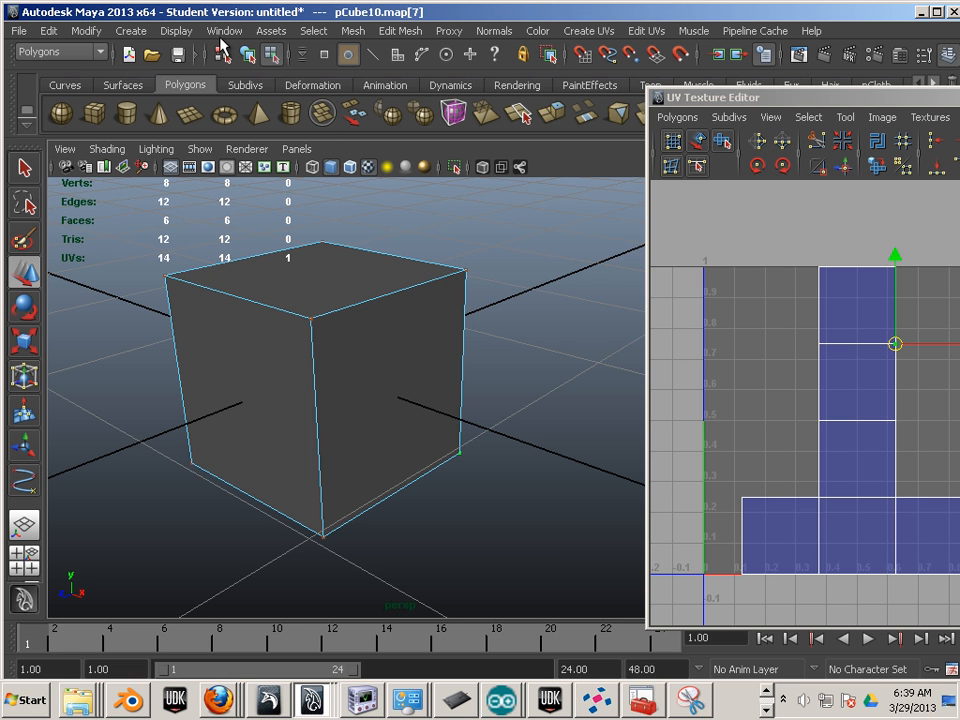
pyautogui.click(219, 32)
pyautogui.moveTo(230, 76)
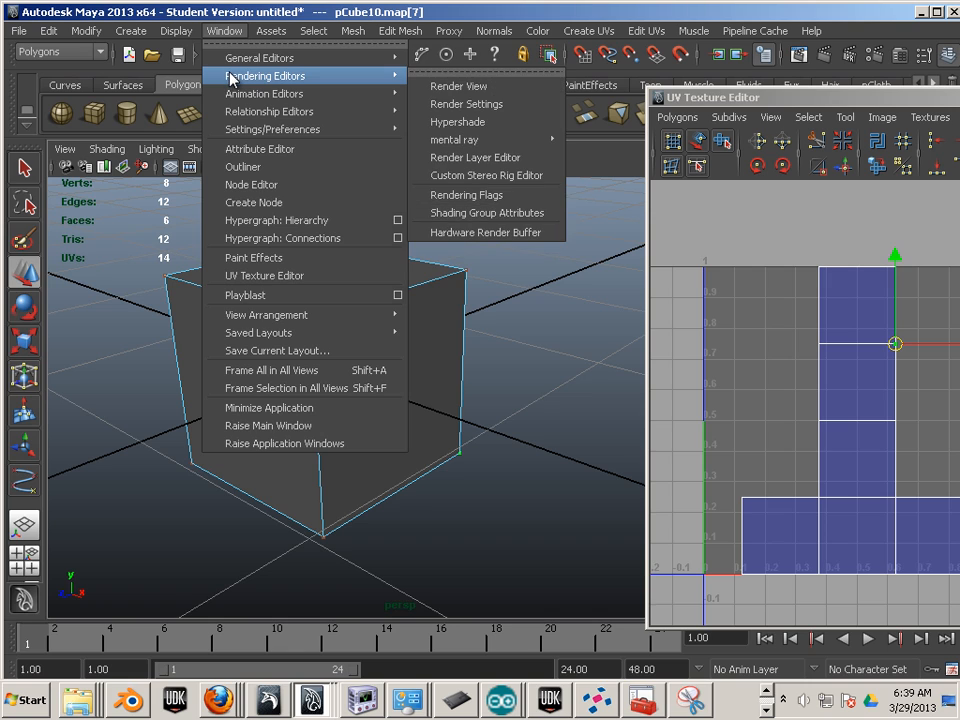
pyautogui.click(444, 122)
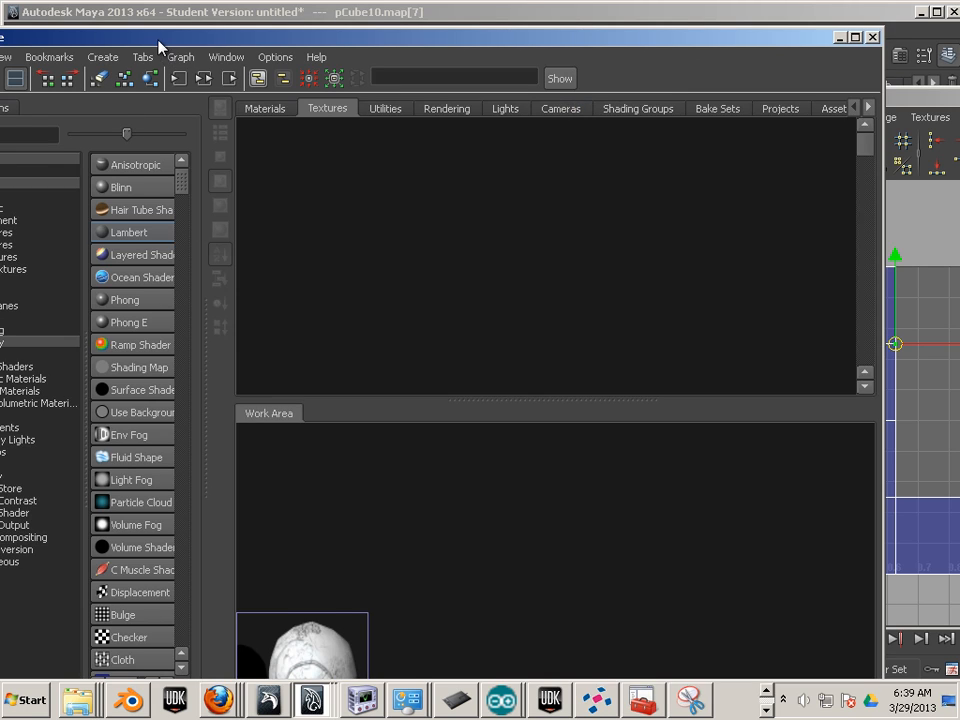
pyautogui.moveTo(248, 44); pyautogui.dragTo(345, 43)
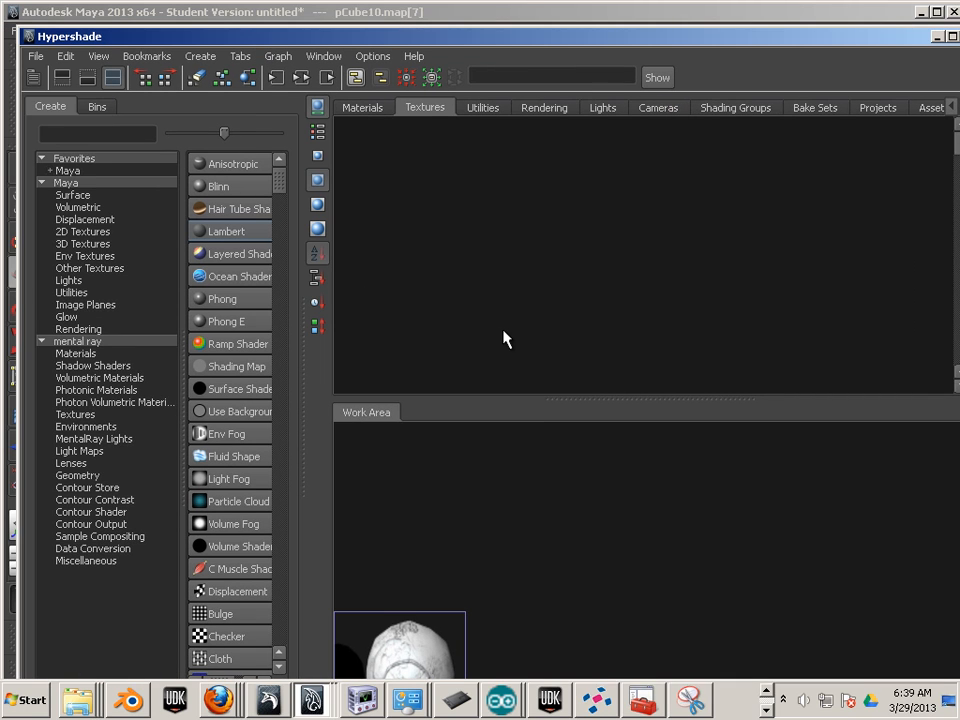
pyautogui.click(366, 110)
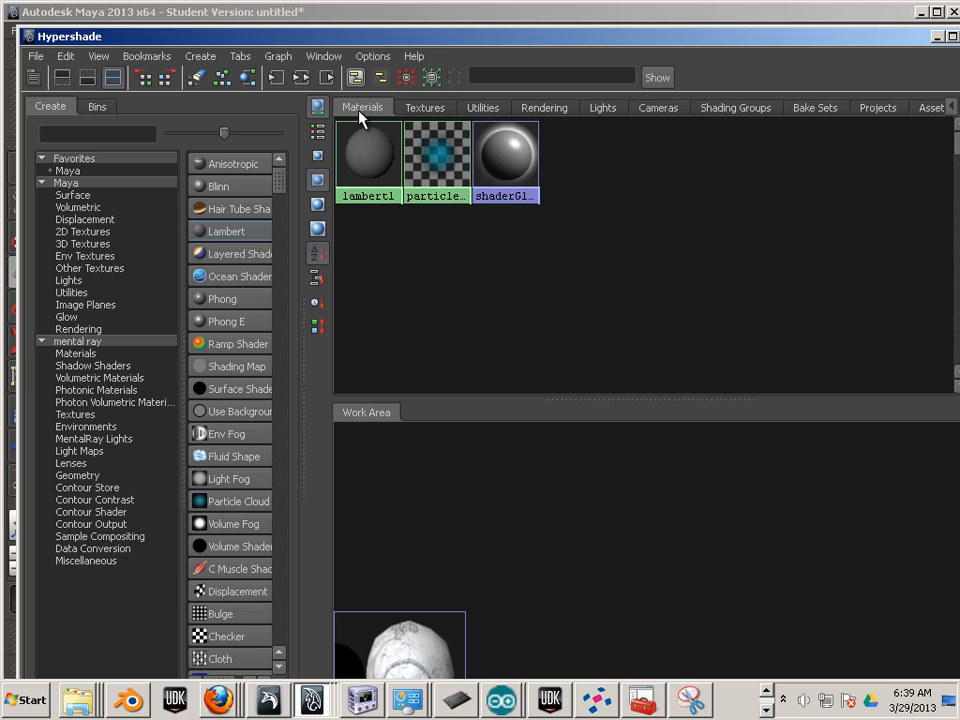
pyautogui.click(420, 110)
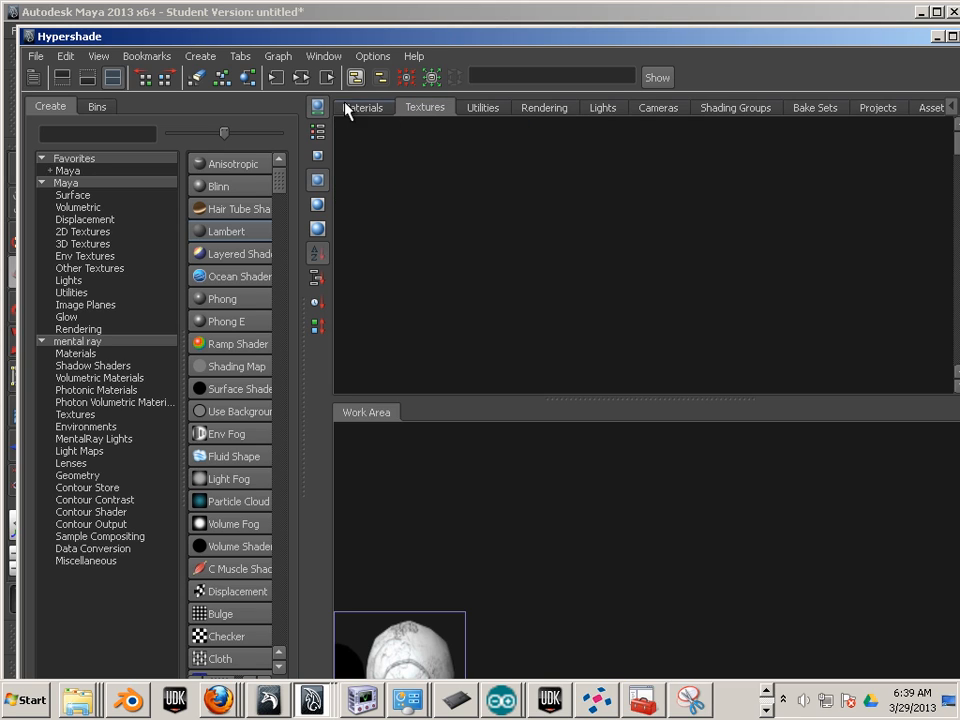
pyautogui.click(346, 108)
pyautogui.click(421, 108)
# Switch to Windows Explorer and select the spheres TGA file on the Desktop
pyautogui.click(78, 700)
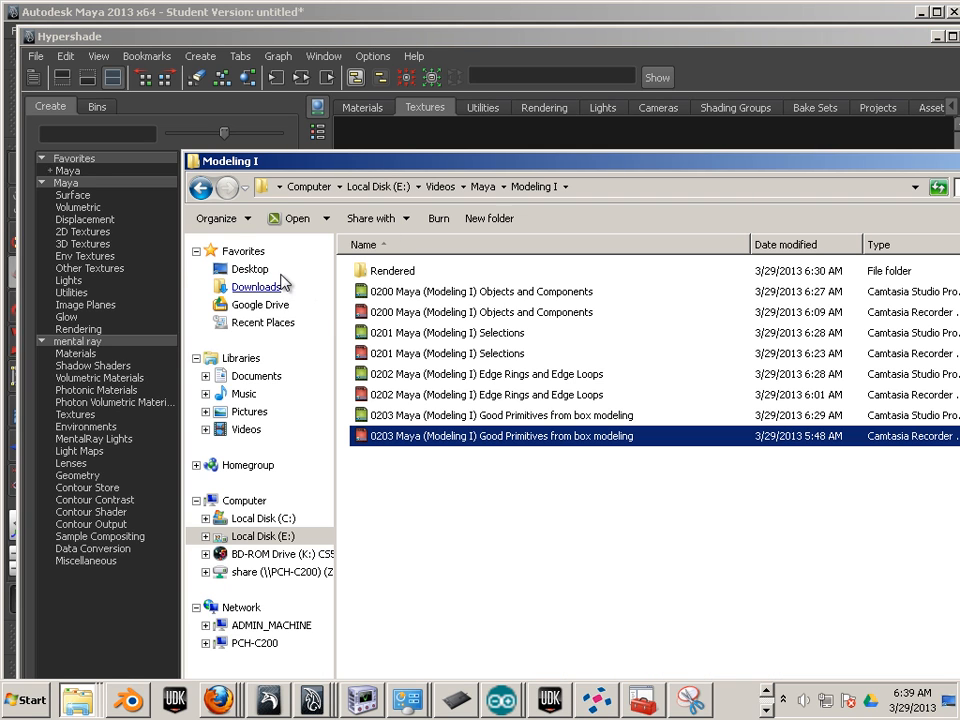
pyautogui.click(275, 272)
pyautogui.click(407, 336)
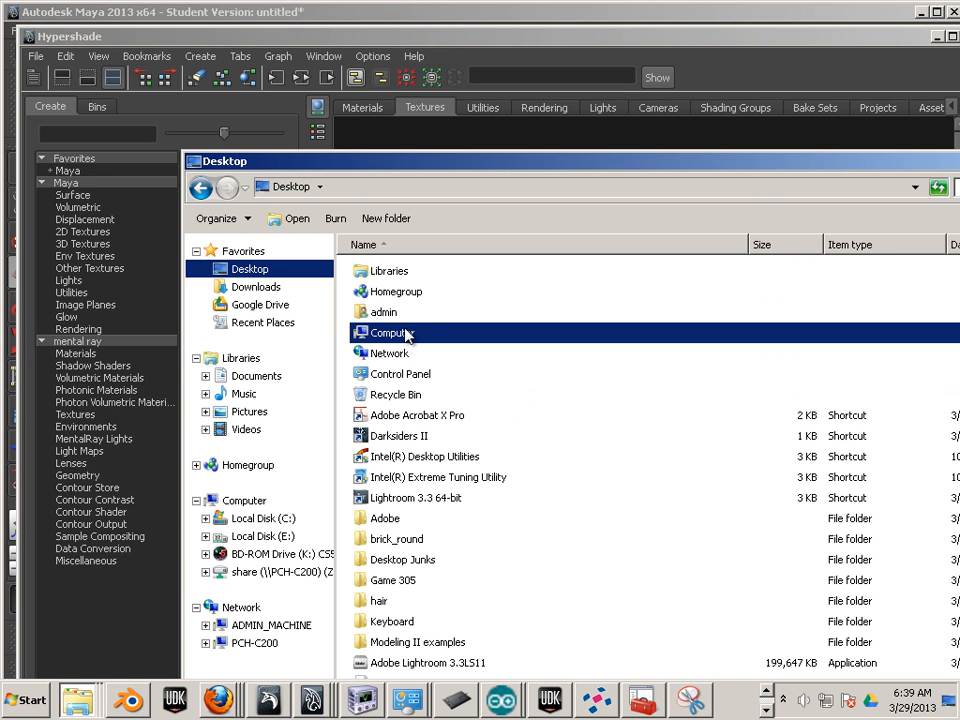
pyautogui.click(495, 587)
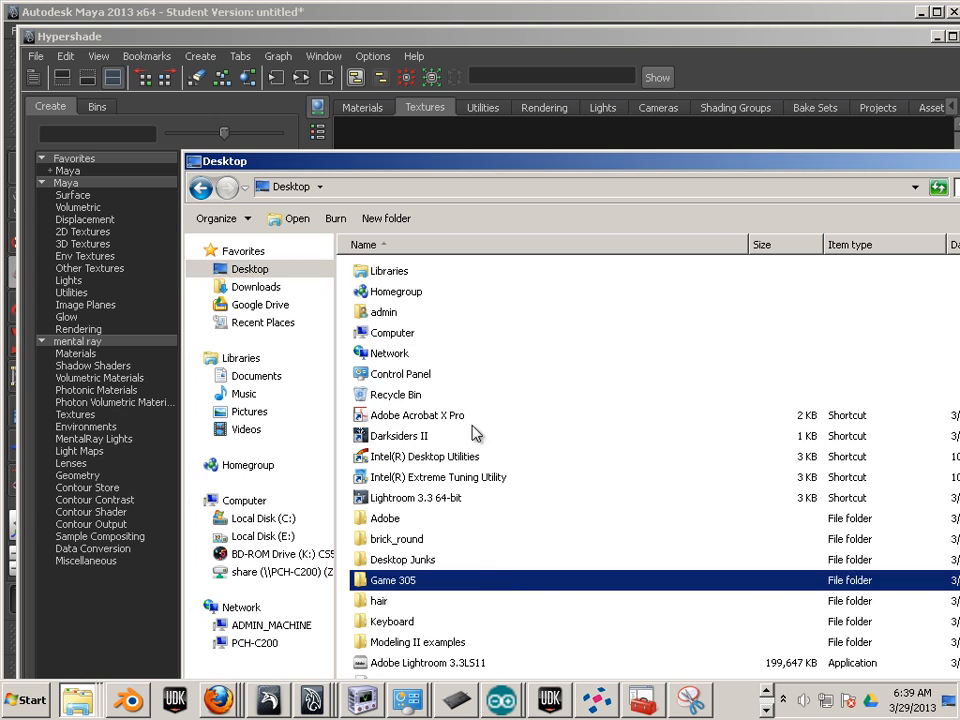
pyautogui.scroll(-4, 455, 512)
pyautogui.click(402, 561)
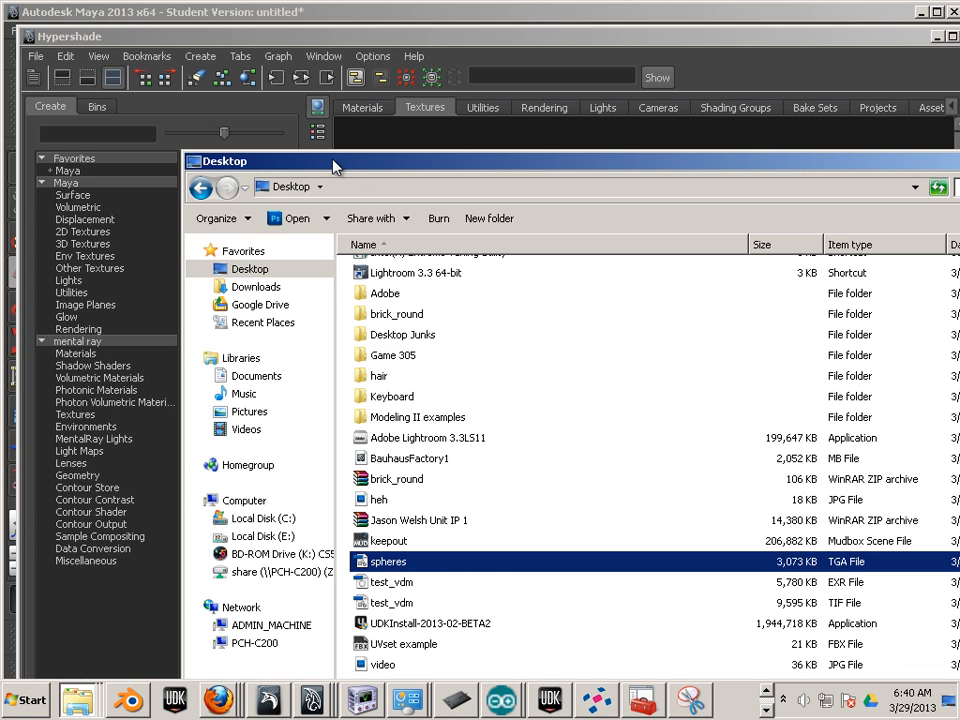
# Bring the spheres TGA file from the Desktop folder into the Hypershade's textures
pyautogui.moveTo(335, 166); pyautogui.dragTo(351, 102)
pyautogui.click(30, 699)
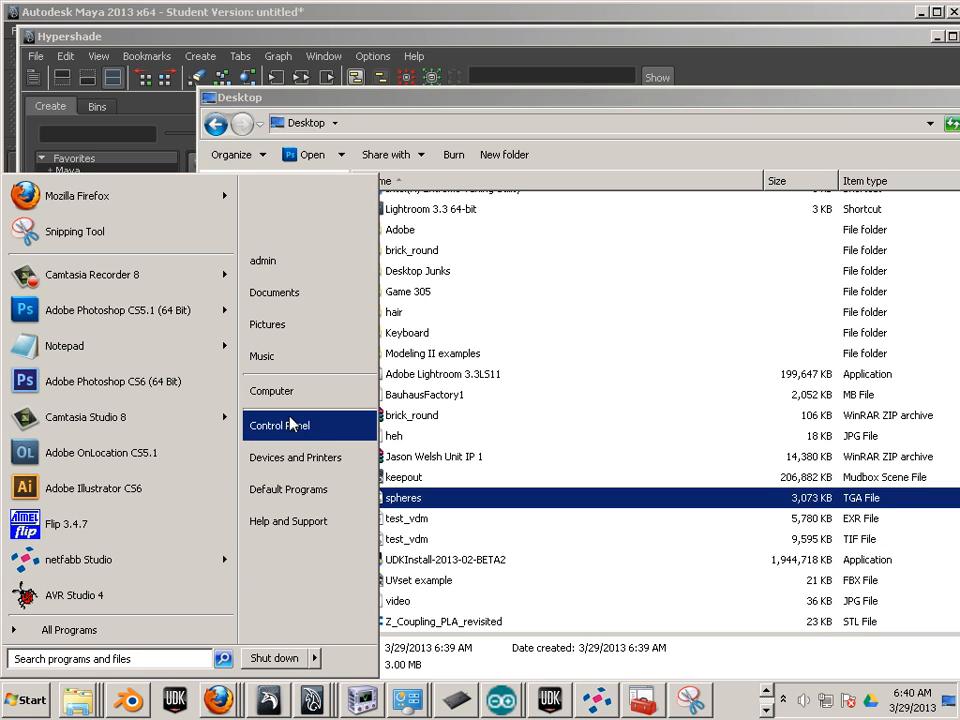
pyautogui.click(358, 104)
pyautogui.moveTo(476, 101); pyautogui.dragTo(598, 98)
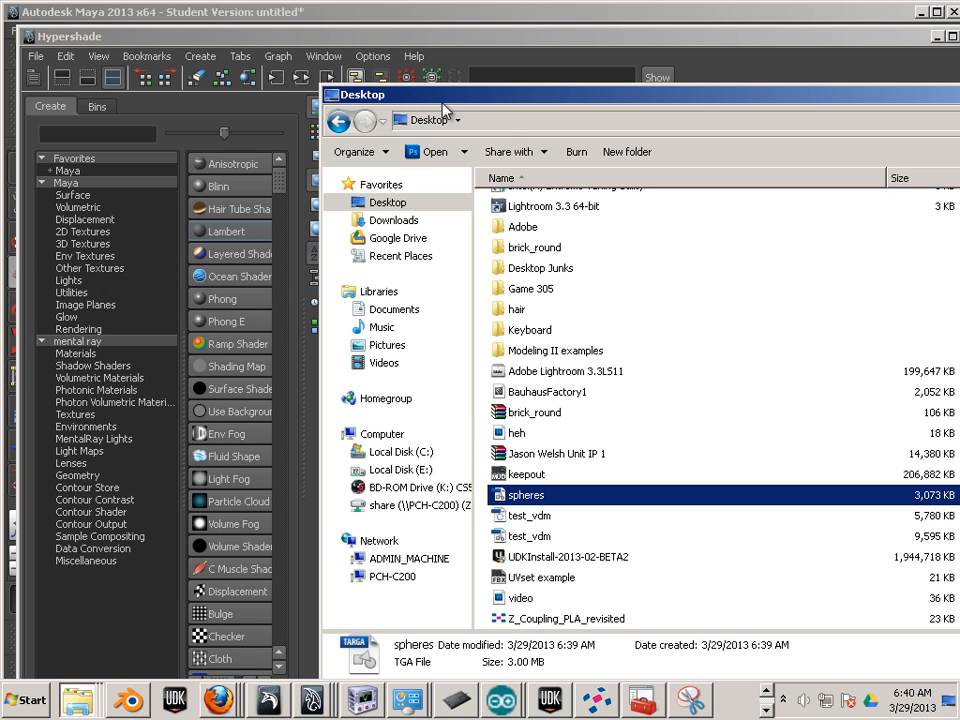
pyautogui.moveTo(444, 104); pyautogui.dragTo(694, 112)
pyautogui.moveTo(773, 508); pyautogui.dragTo(418, 210)
pyautogui.click(467, 345)
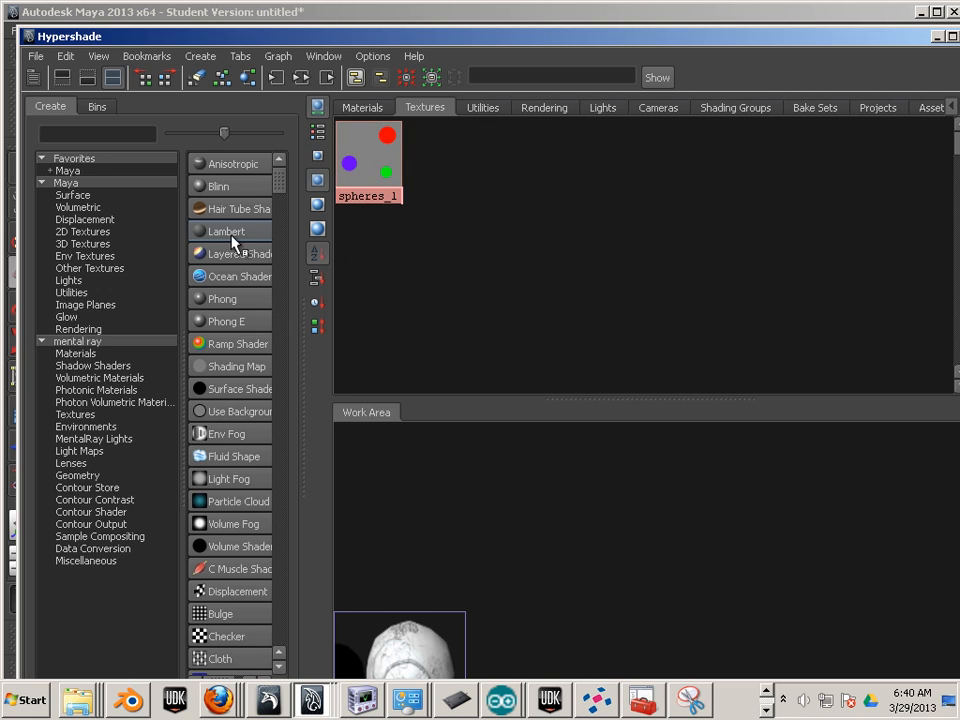
# Create a Lambert material in the Hypershade and rename it learnuv
pyautogui.click(200, 234)
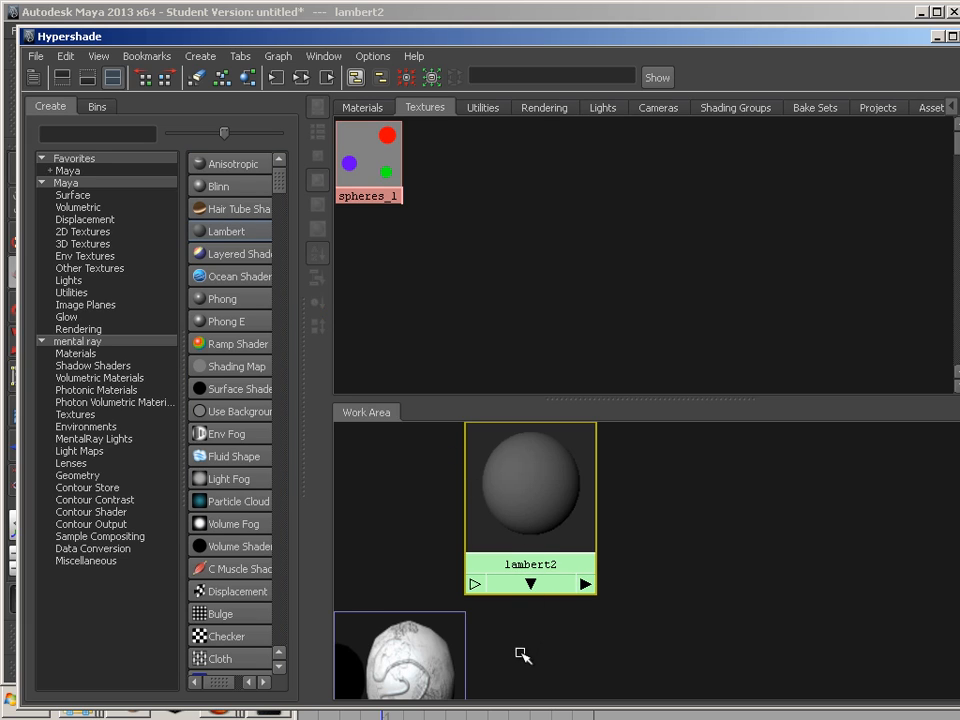
pyautogui.moveTo(522, 655); pyautogui.dragTo(525, 656, button='right')
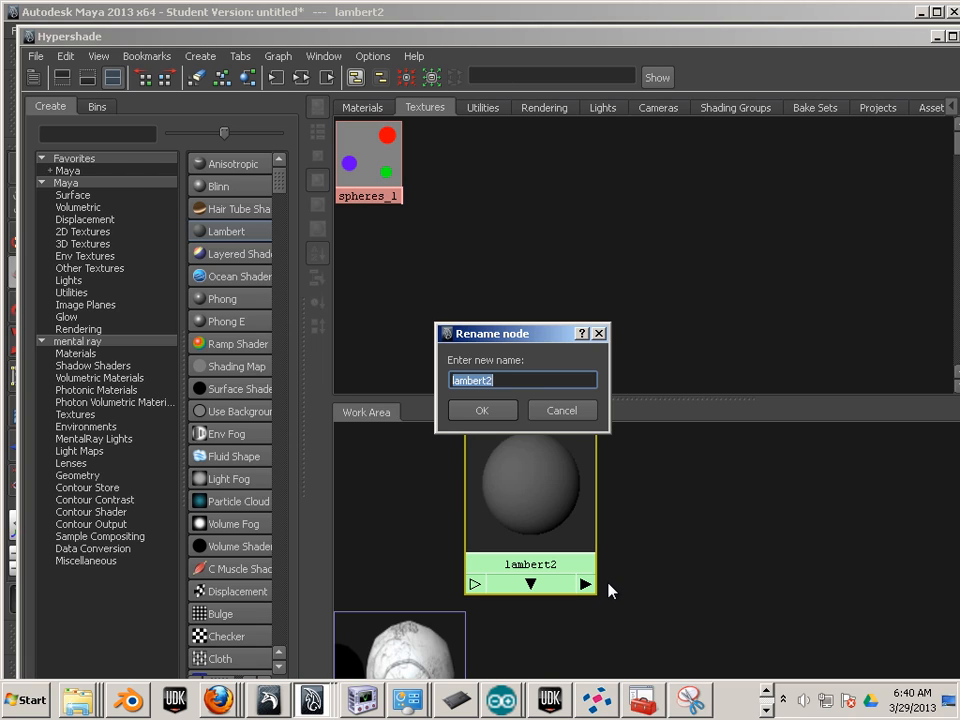
pyautogui.write('learnuv')
pyautogui.press('Return')
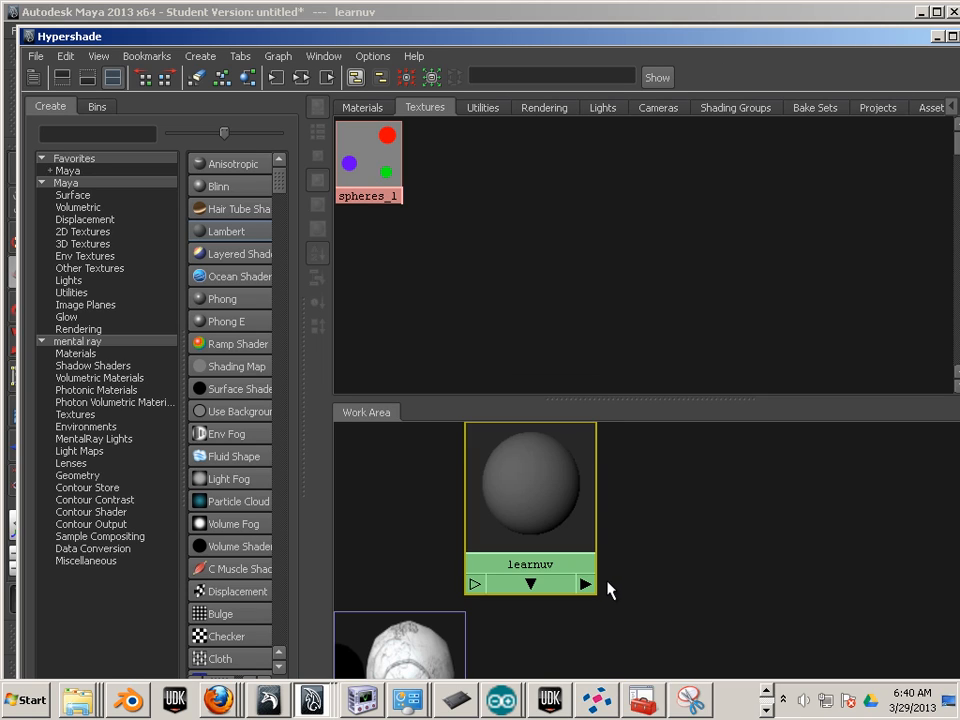
# Connect the spheres texture to the color input of the learnuv material and arrange both nodes side by side
pyautogui.moveTo(366, 156); pyautogui.dragTo(370, 160, button='middle')
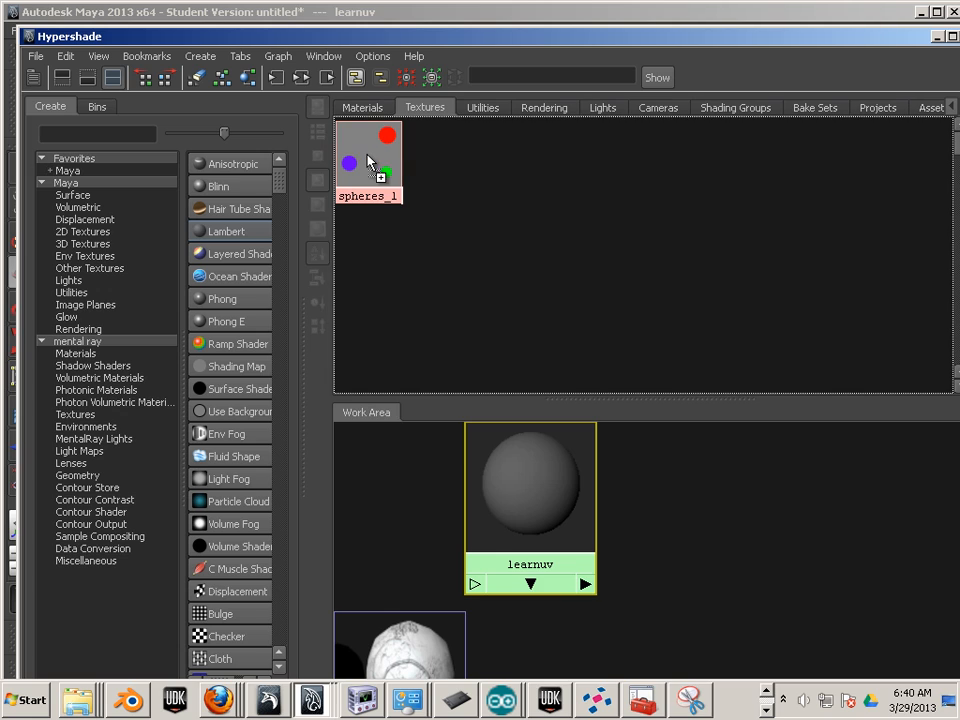
pyautogui.moveTo(483, 270); pyautogui.dragTo(526, 474, button='middle')
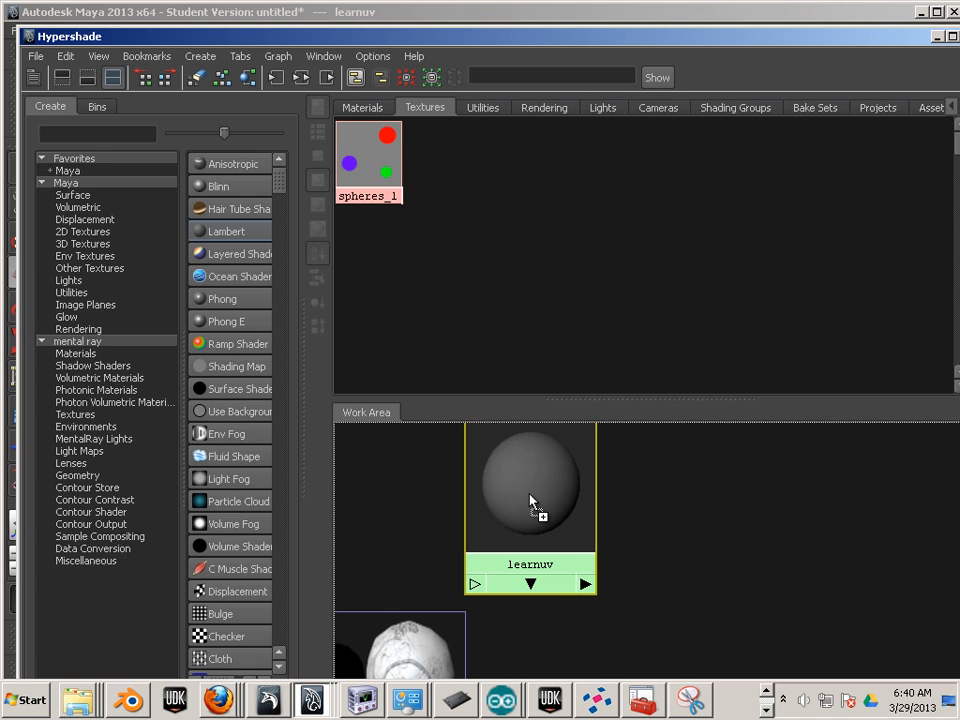
pyautogui.moveTo(530, 500); pyautogui.dragTo(531, 500, button='middle')
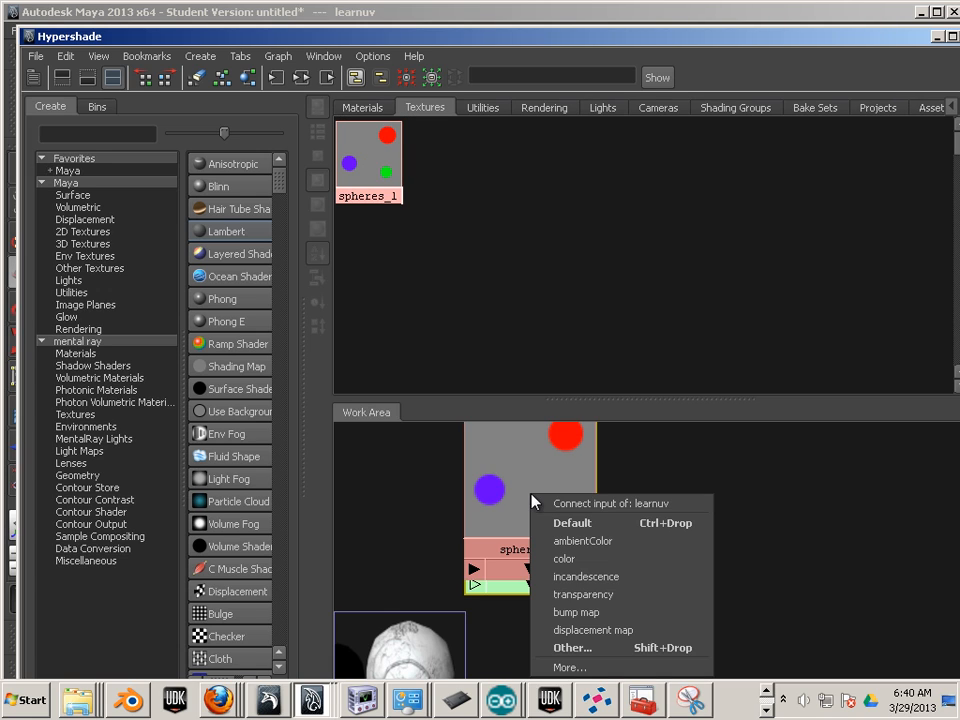
pyautogui.click(597, 570)
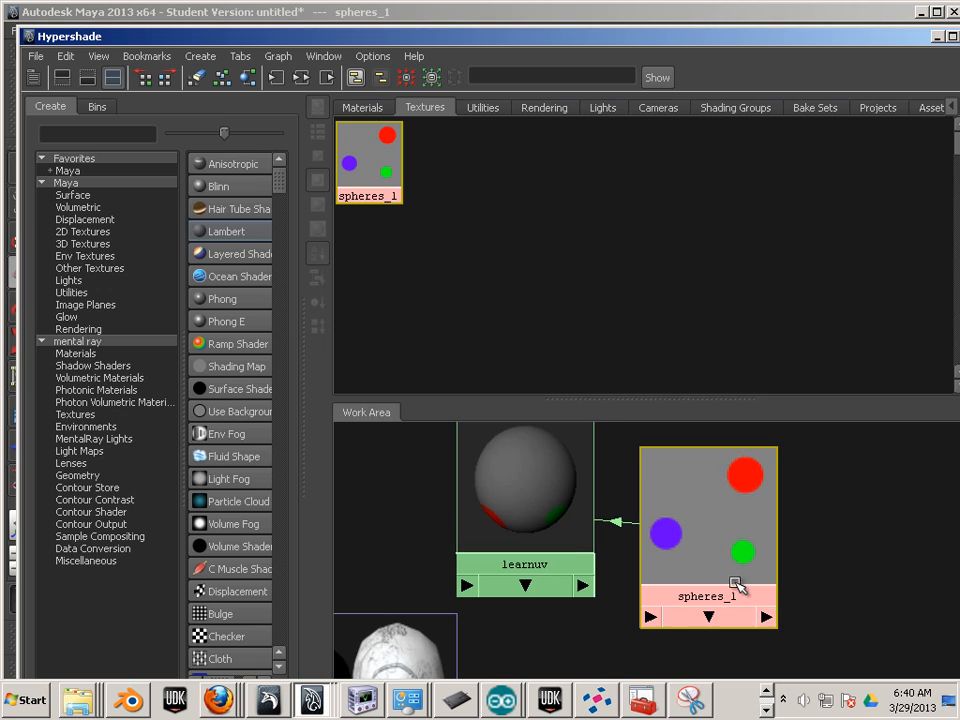
pyautogui.moveTo(686, 531); pyautogui.dragTo(695, 494)
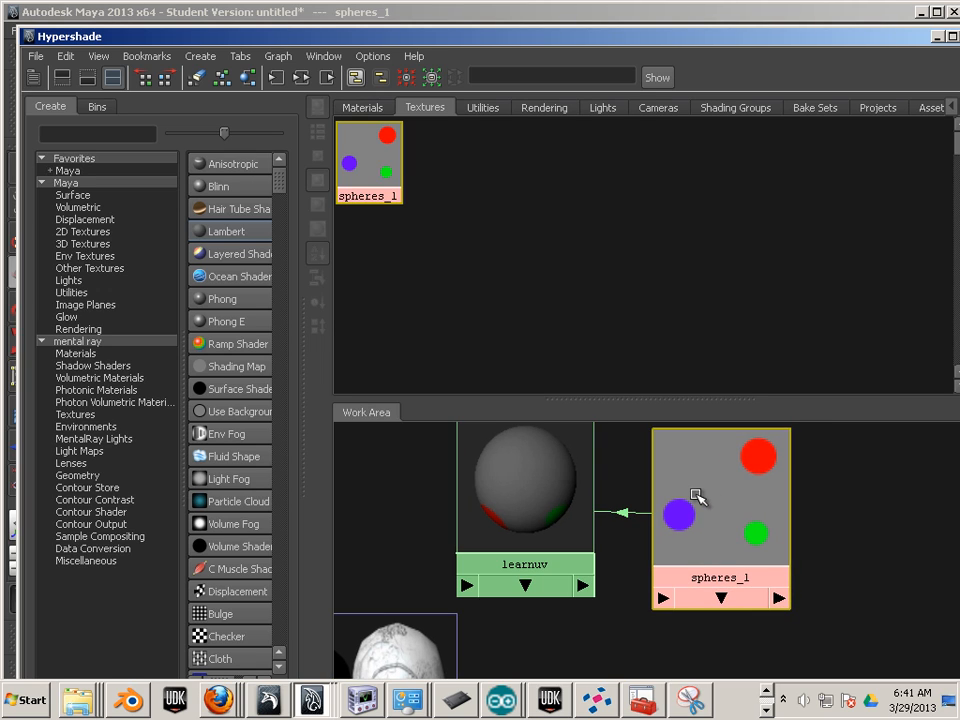
pyautogui.moveTo(536, 474)
pyautogui.mouseDown()
pyautogui.moveTo(553, 506)
pyautogui.moveTo(540, 492)
pyautogui.mouseUp()
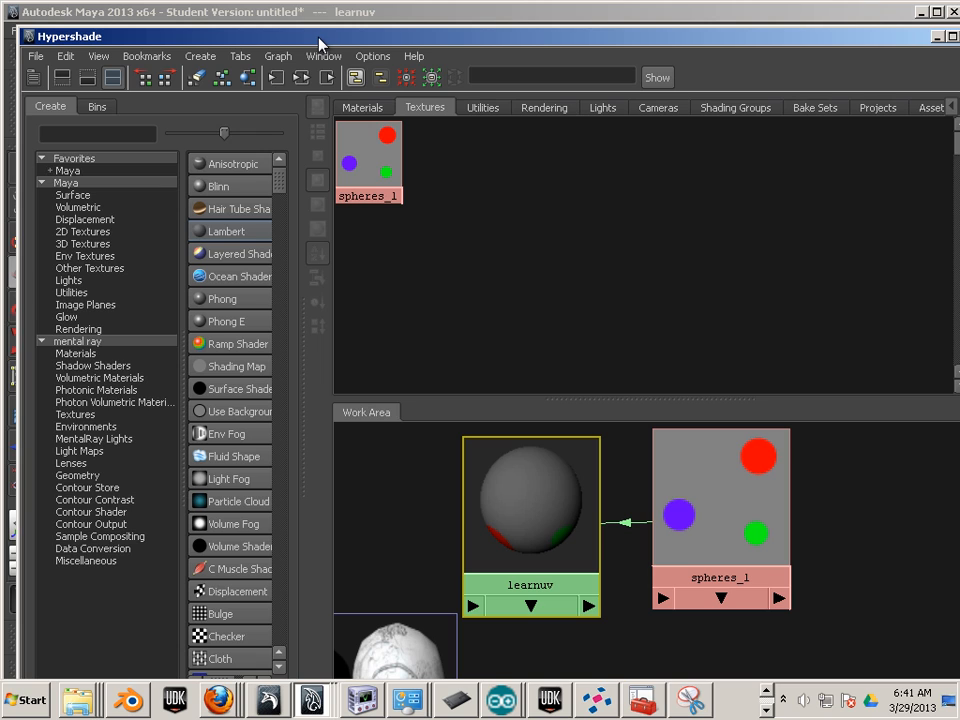
# Uncover the perspective viewport and assign the learnuv material to the polygon cube
pyautogui.moveTo(320, 45); pyautogui.dragTo(237, 170)
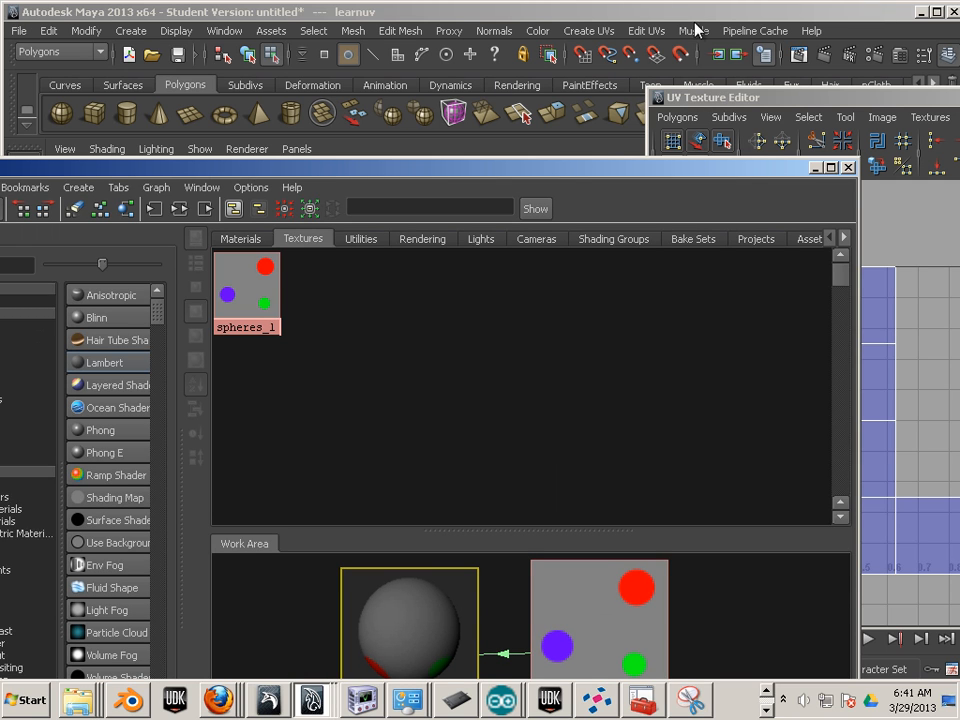
pyautogui.moveTo(695, 23); pyautogui.dragTo(786, 28)
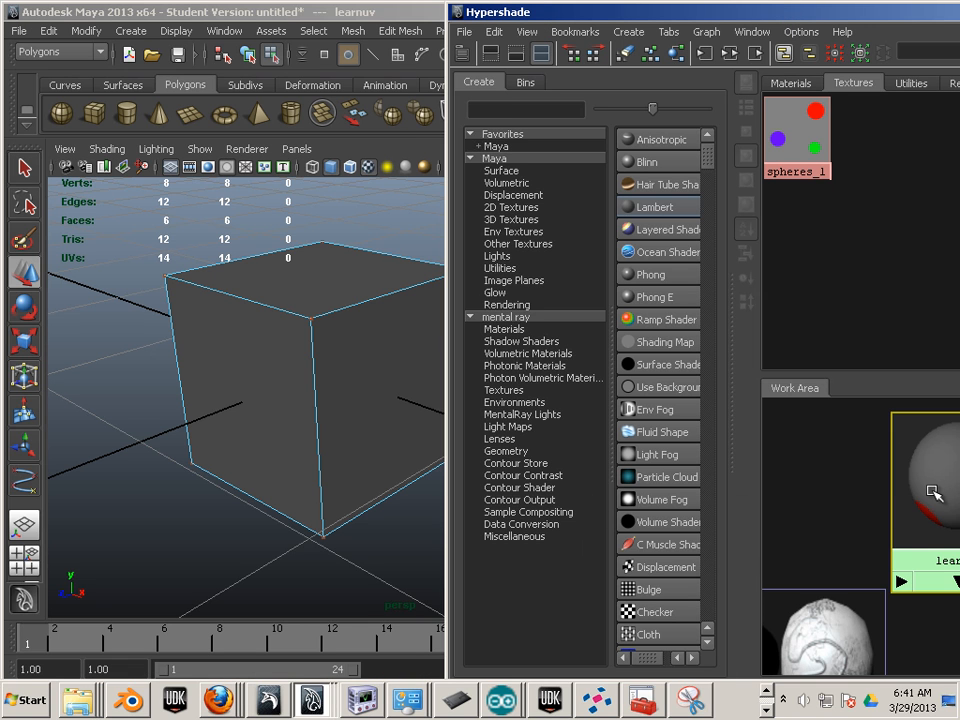
pyautogui.moveTo(576, 348); pyautogui.dragTo(289, 362, button='middle')
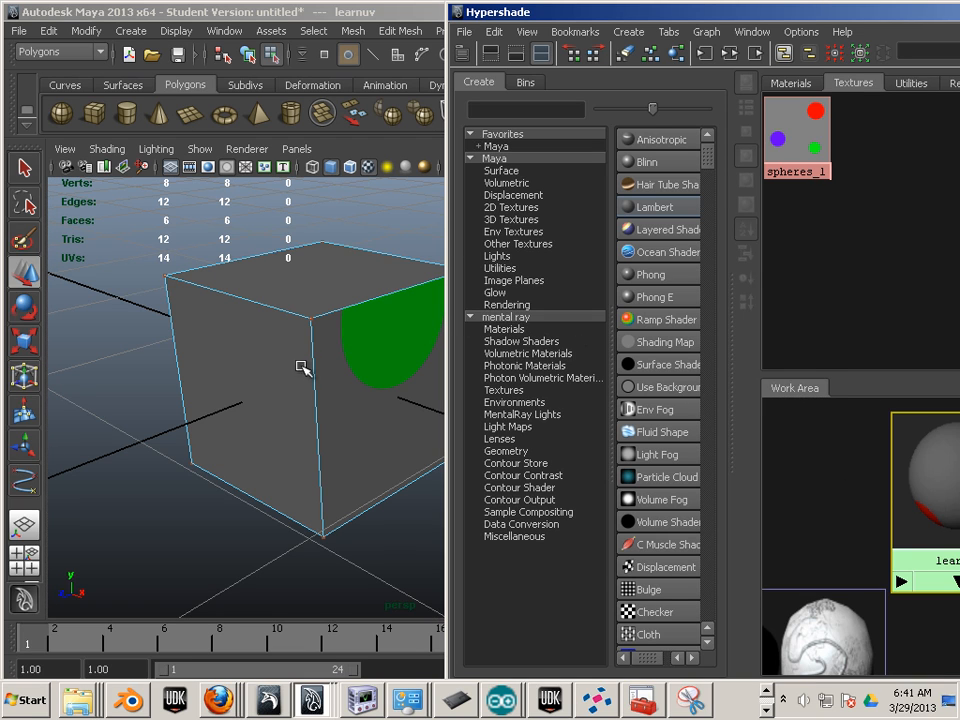
pyautogui.keyDown('alt'); pyautogui.moveTo(302, 366); pyautogui.dragTo(236, 414); pyautogui.keyUp('alt')
# Move the Hypershade aside, select the cube as an object and bring its complete UV layout into view in the UV Texture Editor
pyautogui.moveTo(598, 22); pyautogui.dragTo(943, 270)
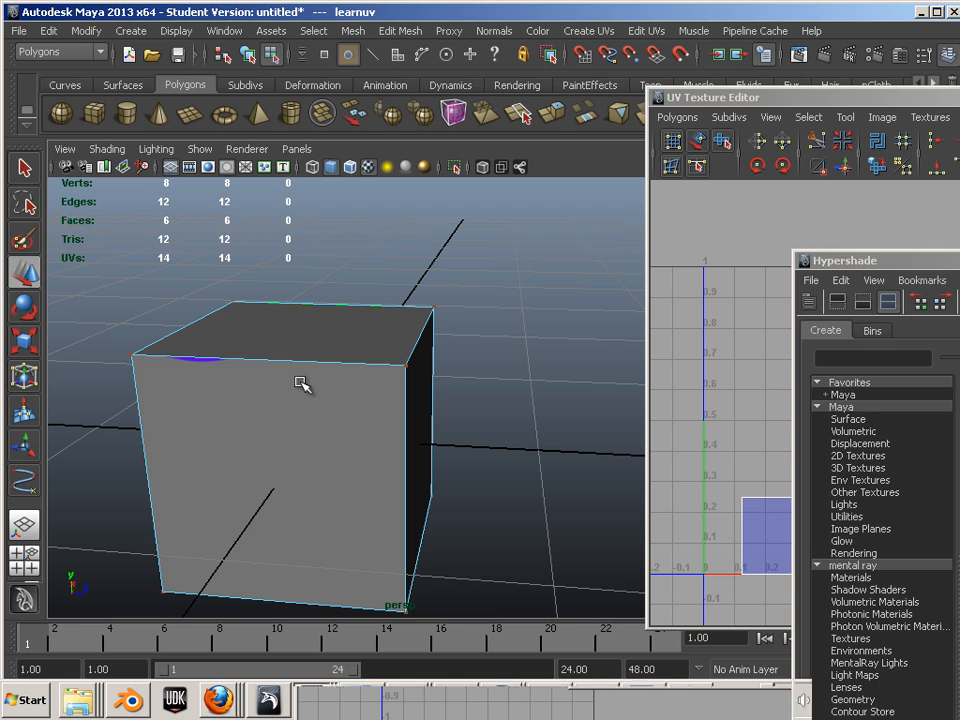
pyautogui.click(392, 350)
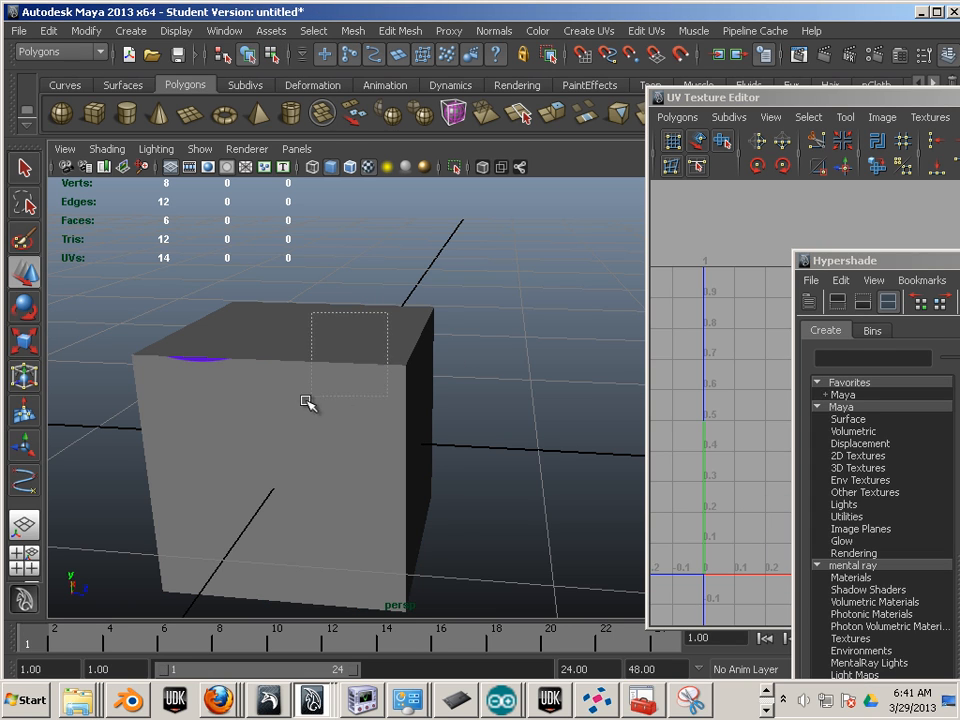
pyautogui.click(306, 403)
pyautogui.click(810, 107)
pyautogui.moveTo(720, 97); pyautogui.dragTo(428, 22)
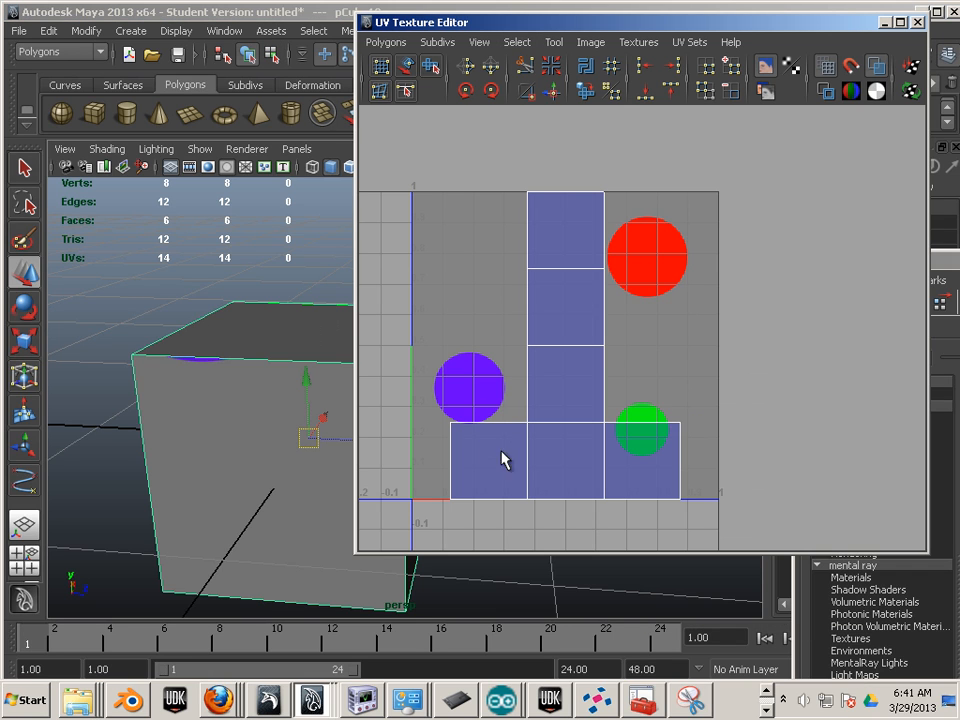
# Examine how the green and purple circles on the cube's faces correspond to where the UV layout overlaps the texture
pyautogui.keyDown('alt'); pyautogui.moveTo(411, 465); pyautogui.dragTo(223, 462, button='right'); pyautogui.keyUp('alt')
pyautogui.keyDown('alt'); pyautogui.moveTo(223, 462); pyautogui.dragTo(274, 392); pyautogui.keyUp('alt')
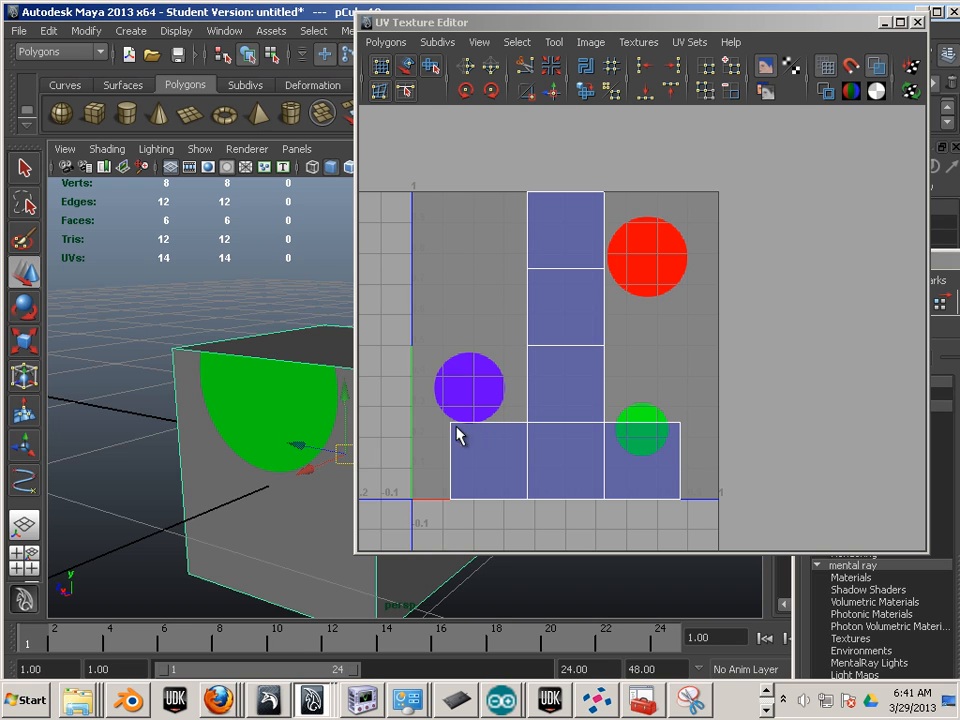
pyautogui.keyDown('alt'); pyautogui.moveTo(300, 465); pyautogui.dragTo(262, 444); pyautogui.keyUp('alt')
pyautogui.scroll(3, 471, 435)
pyautogui.click(430, 460)
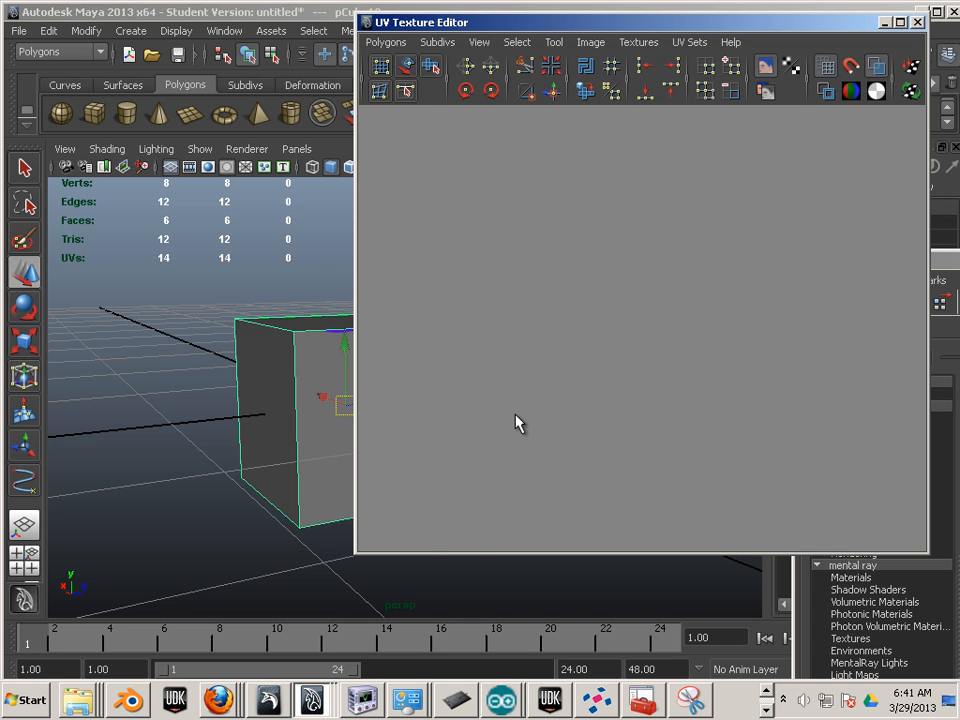
pyautogui.scroll(-2, 508, 425)
pyautogui.keyDown('alt'); pyautogui.moveTo(504, 430); pyautogui.dragTo(600, 323, button='middle'); pyautogui.keyUp('alt')
pyautogui.keyDown('alt'); pyautogui.moveTo(600, 325); pyautogui.dragTo(530, 355, button='right'); pyautogui.keyUp('alt')
pyautogui.keyDown('alt'); pyautogui.moveTo(532, 362); pyautogui.dragTo(821, 171, button='middle'); pyautogui.keyUp('alt')
pyautogui.keyDown('alt'); pyautogui.moveTo(821, 171); pyautogui.dragTo(880, 190, button='right'); pyautogui.keyUp('alt')
pyautogui.keyDown('alt'); pyautogui.moveTo(580, 380); pyautogui.dragTo(688, 358, button='middle'); pyautogui.keyUp('alt')
pyautogui.keyDown('alt'); pyautogui.moveTo(688, 358); pyautogui.dragTo(821, 432, button='right'); pyautogui.keyUp('alt')
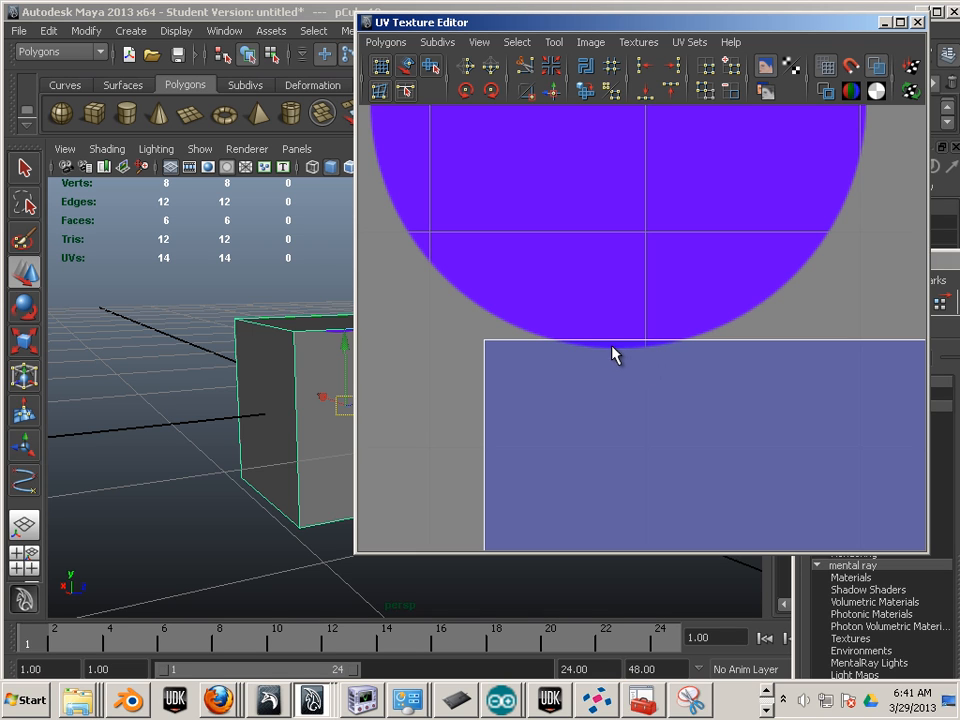
pyautogui.keyDown('alt'); pyautogui.moveTo(284, 446); pyautogui.dragTo(230, 448, button='right'); pyautogui.keyUp('alt')
pyautogui.keyDown('alt'); pyautogui.moveTo(230, 448); pyautogui.dragTo(92, 498, button='middle'); pyautogui.keyUp('alt')
pyautogui.keyDown('alt'); pyautogui.moveTo(505, 345); pyautogui.dragTo(450, 343, button='right'); pyautogui.keyUp('alt')
pyautogui.keyDown('alt'); pyautogui.moveTo(690, 343); pyautogui.dragTo(553, 342, button='right'); pyautogui.keyUp('alt')
pyautogui.keyDown('alt'); pyautogui.moveTo(681, 350); pyautogui.dragTo(562, 431, button='middle'); pyautogui.keyUp('alt')
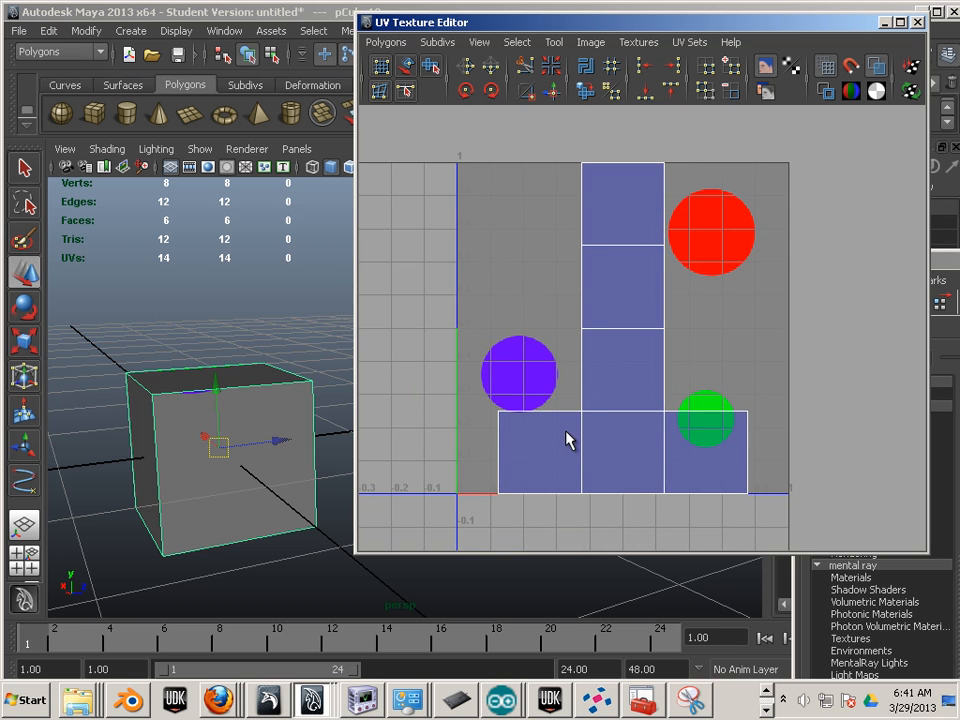
# Select all the cube's UVs in the UV Texture Editor and move the layout around over the texture
pyautogui.press('F8')
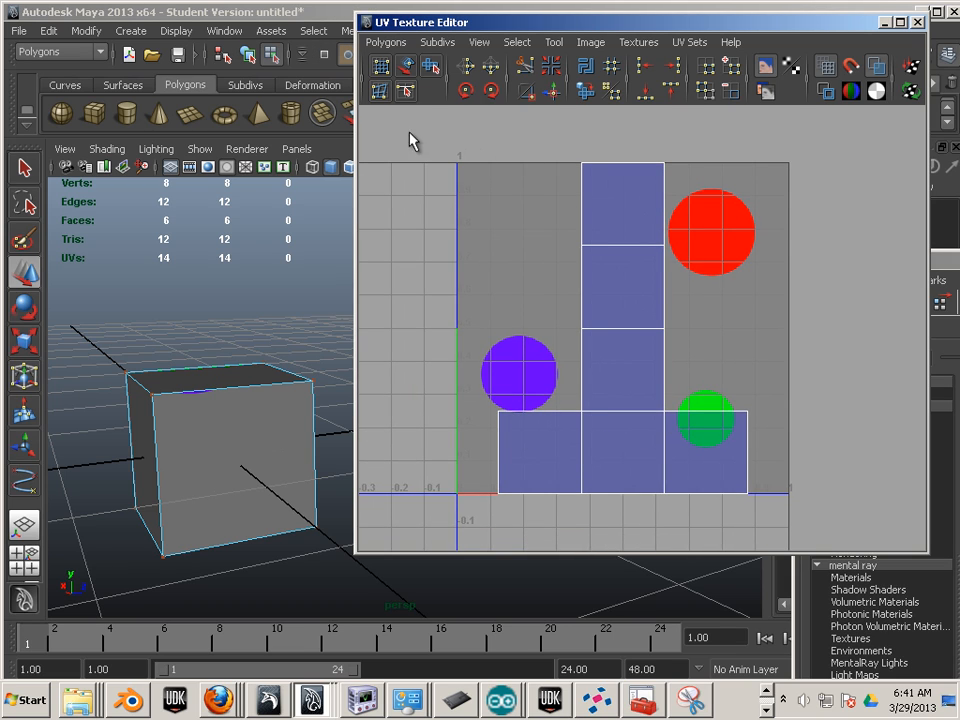
pyautogui.moveTo(731, 512); pyautogui.dragTo(885, 610)
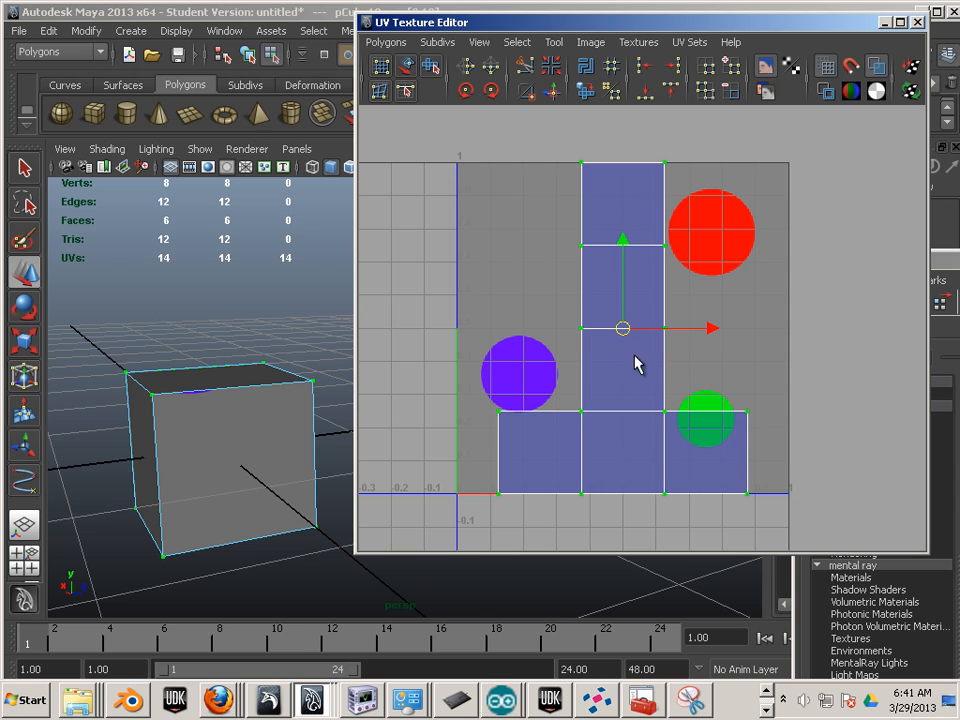
pyautogui.moveTo(620, 328); pyautogui.dragTo(572, 398)
pyautogui.moveTo(588, 313); pyautogui.dragTo(617, 330)
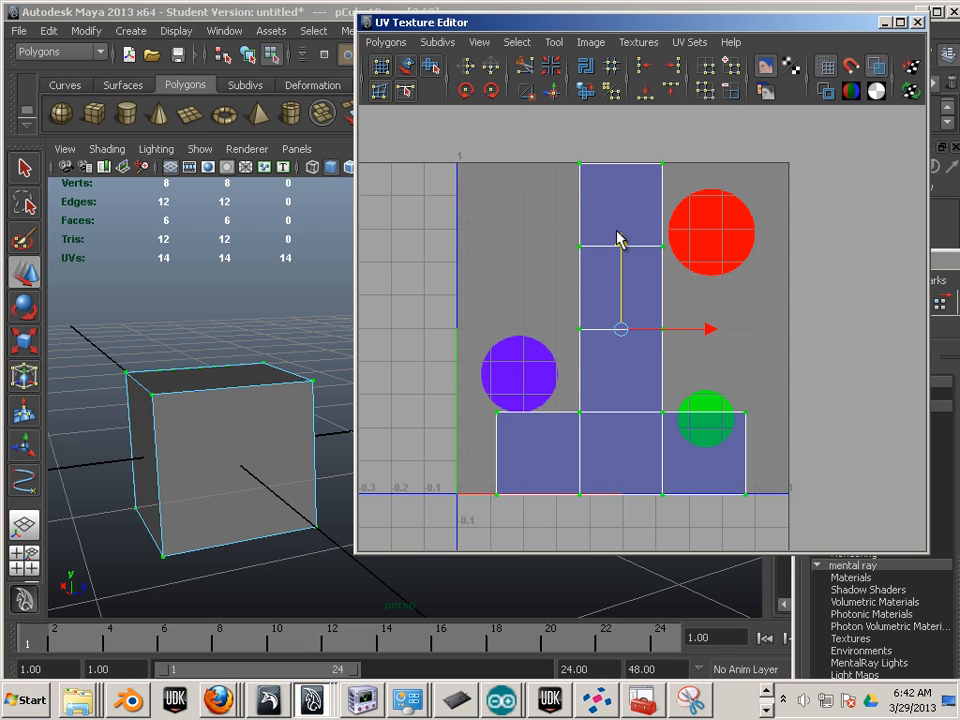
# Move the whole UV layout outside the texture square, below and to the right of it
pyautogui.scroll(-5, 615, 320)
pyautogui.moveTo(636, 334); pyautogui.dragTo(784, 506)
pyautogui.scroll(-1, 728, 470)
pyautogui.keyDown('alt'); pyautogui.moveTo(727, 470); pyautogui.dragTo(658, 426, button='middle'); pyautogui.keyUp('alt')
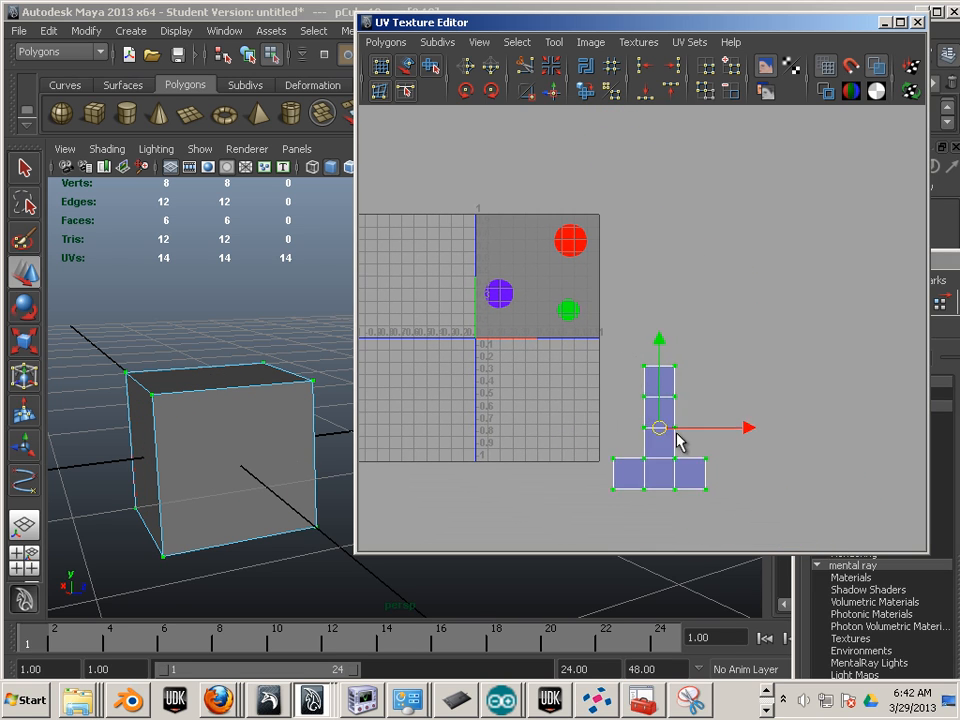
pyautogui.moveTo(677, 441); pyautogui.dragTo(693, 414)
# Move the whole UV layout back over the texture, nudge it slightly left and deselect the UVs
pyautogui.moveTo(641, 370); pyautogui.dragTo(549, 279)
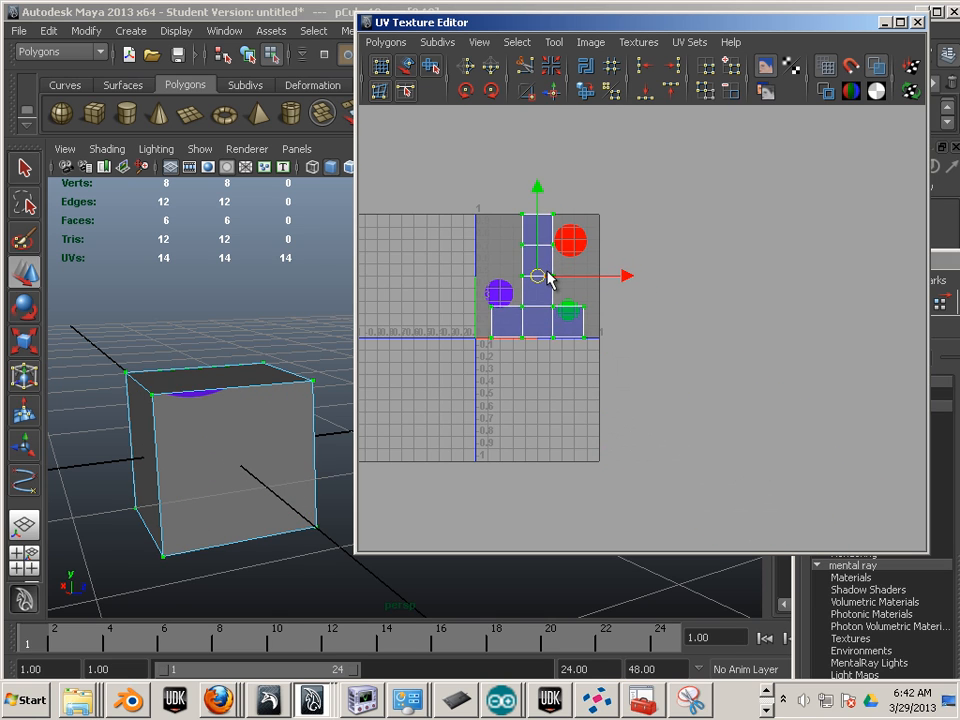
pyautogui.scroll(3, 619, 321)
pyautogui.scroll(3, 630, 362)
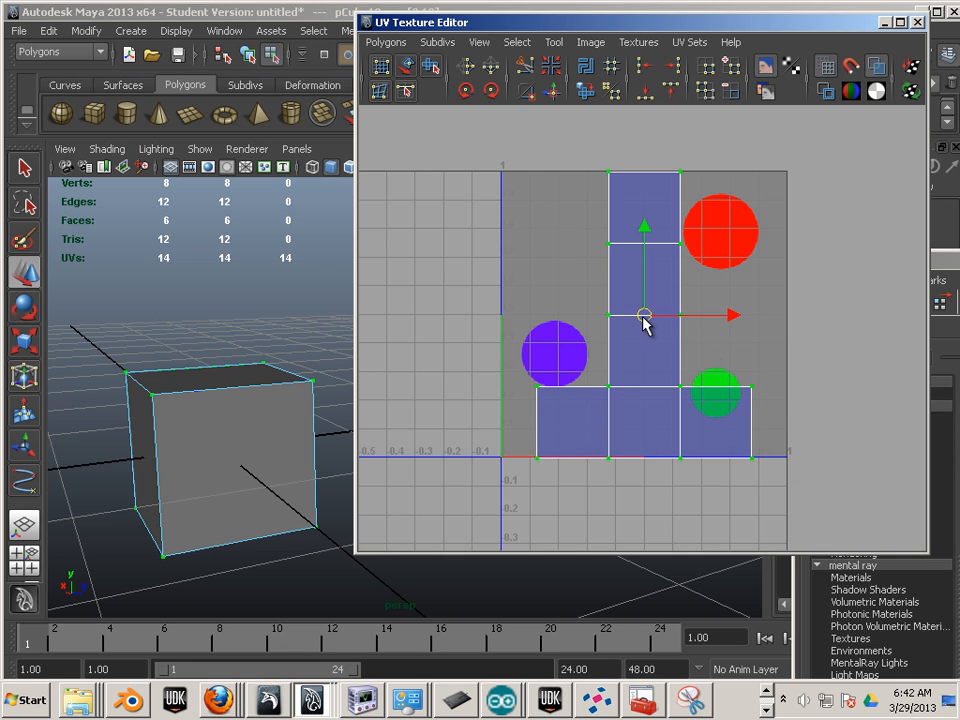
pyautogui.moveTo(643, 318)
pyautogui.mouseDown()
pyautogui.moveTo(583, 326)
pyautogui.moveTo(636, 293)
pyautogui.moveTo(630, 331)
pyautogui.moveTo(636, 320)
pyautogui.mouseUp()
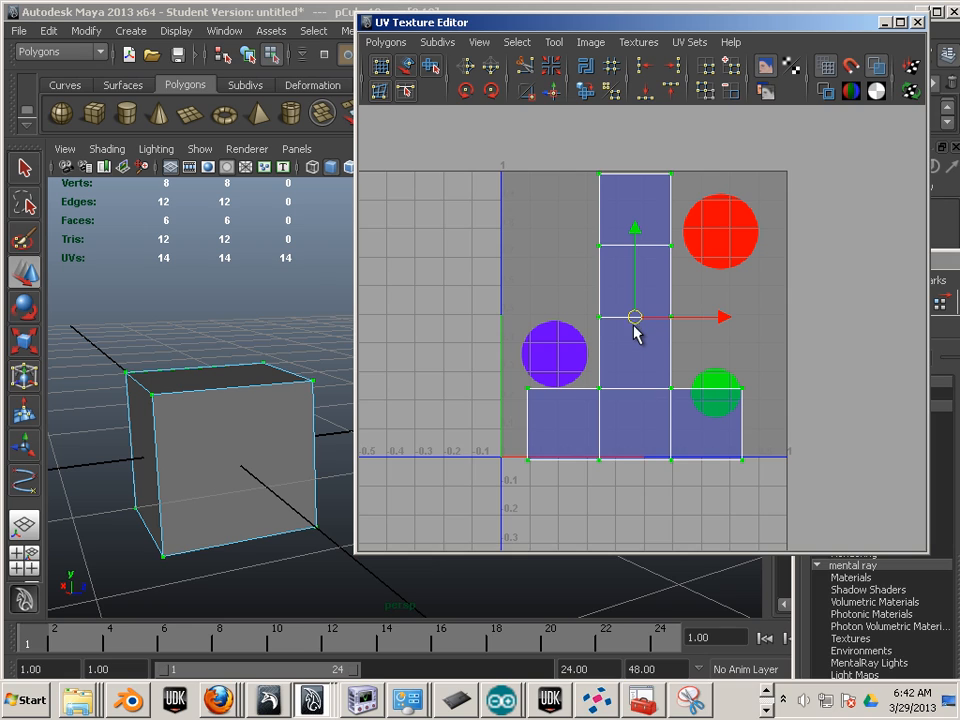
pyautogui.click(652, 403)
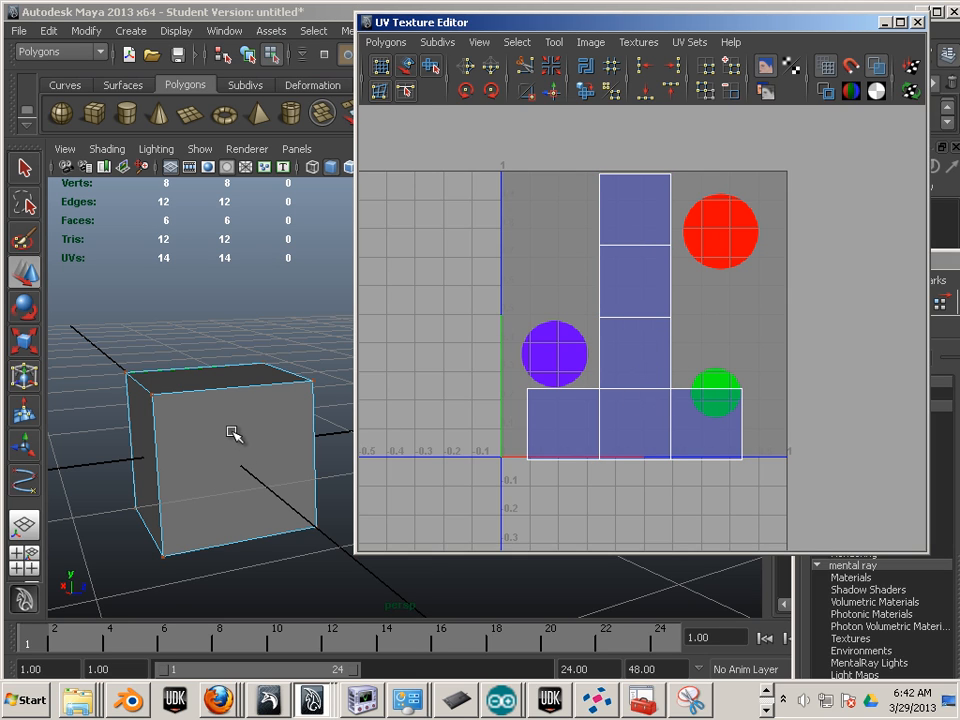
# Move the UV Texture Editor clear of the cube and try to apply Automatic Mapping
pyautogui.moveTo(400, 22); pyautogui.dragTo(625, 168)
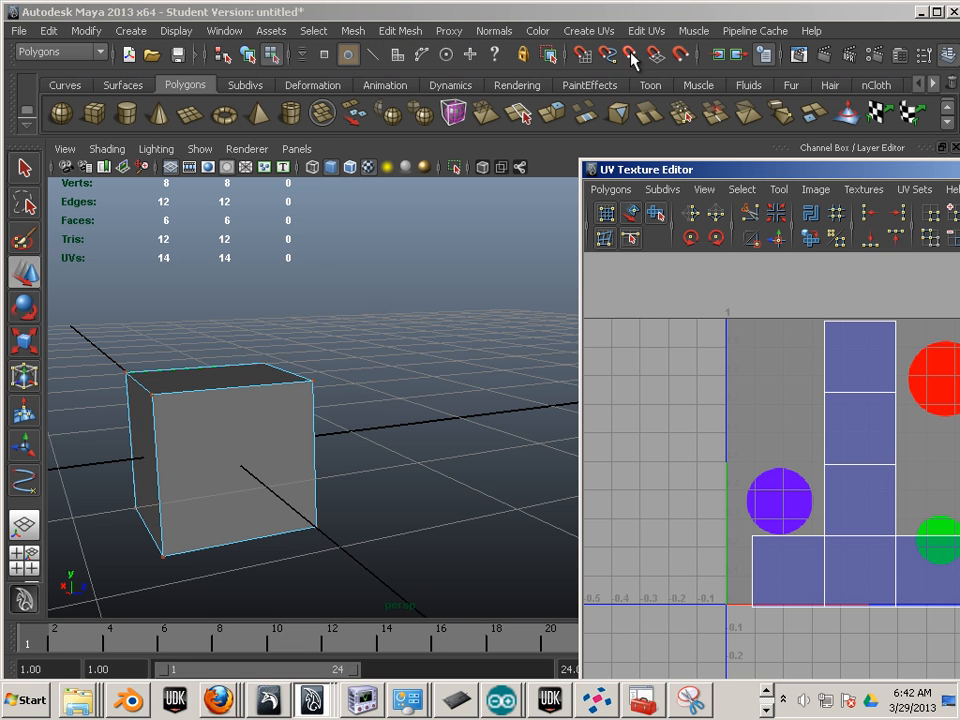
pyautogui.click(644, 31)
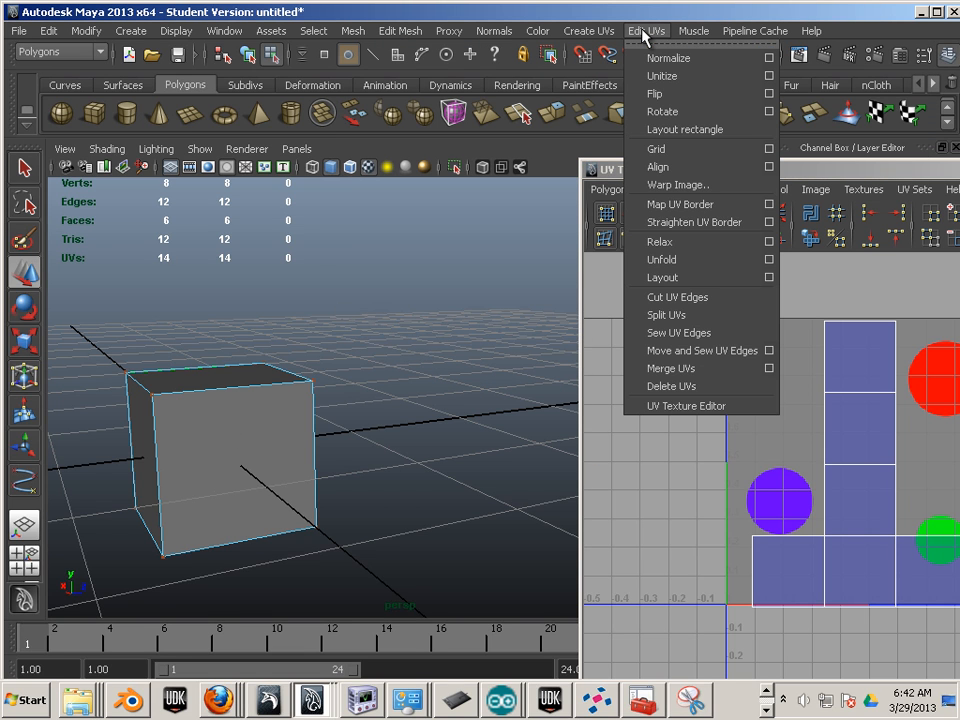
pyautogui.moveTo(585, 33)
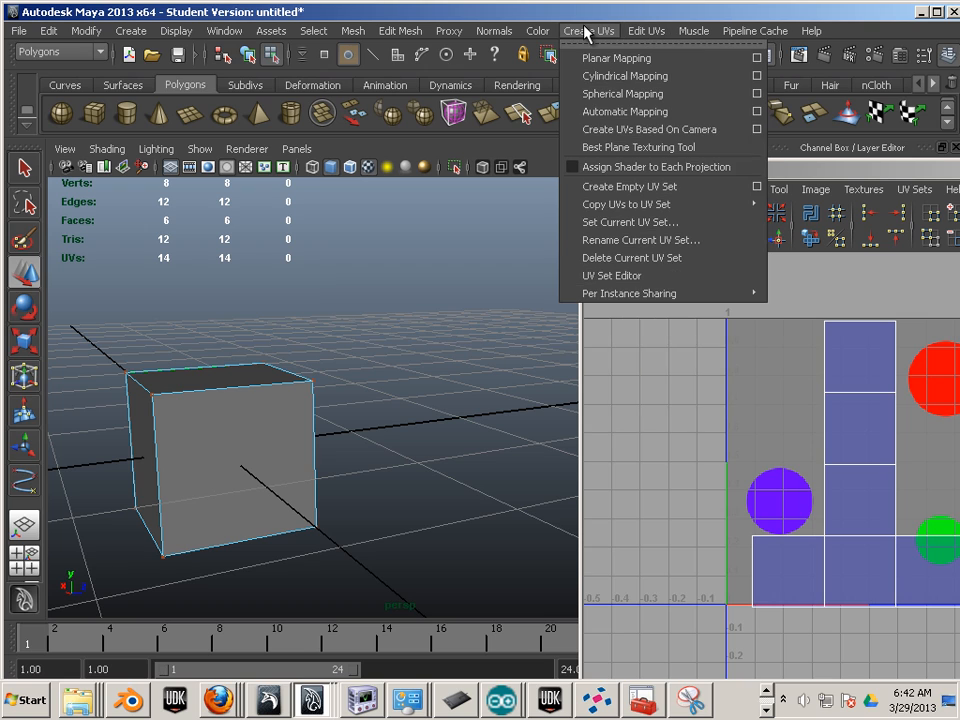
pyautogui.click(626, 112)
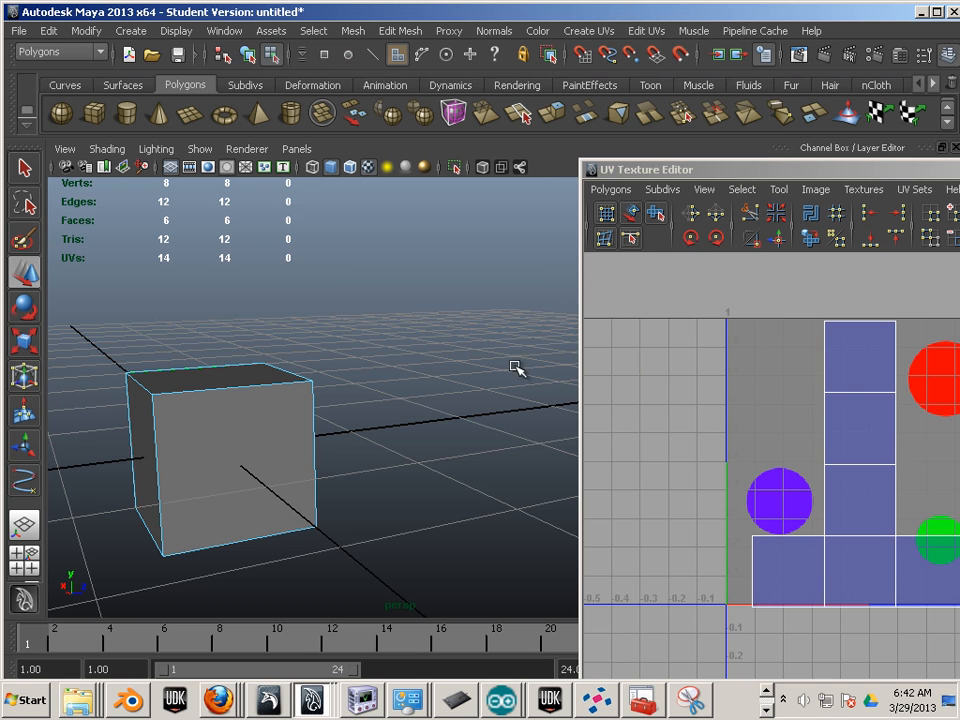
# Apply Automatic Mapping to the whole cube, bring the UV Texture Editor fully into view and deselect the projection
pyautogui.moveTo(268, 441); pyautogui.dragTo(362, 356, button='right')
pyautogui.click(272, 399)
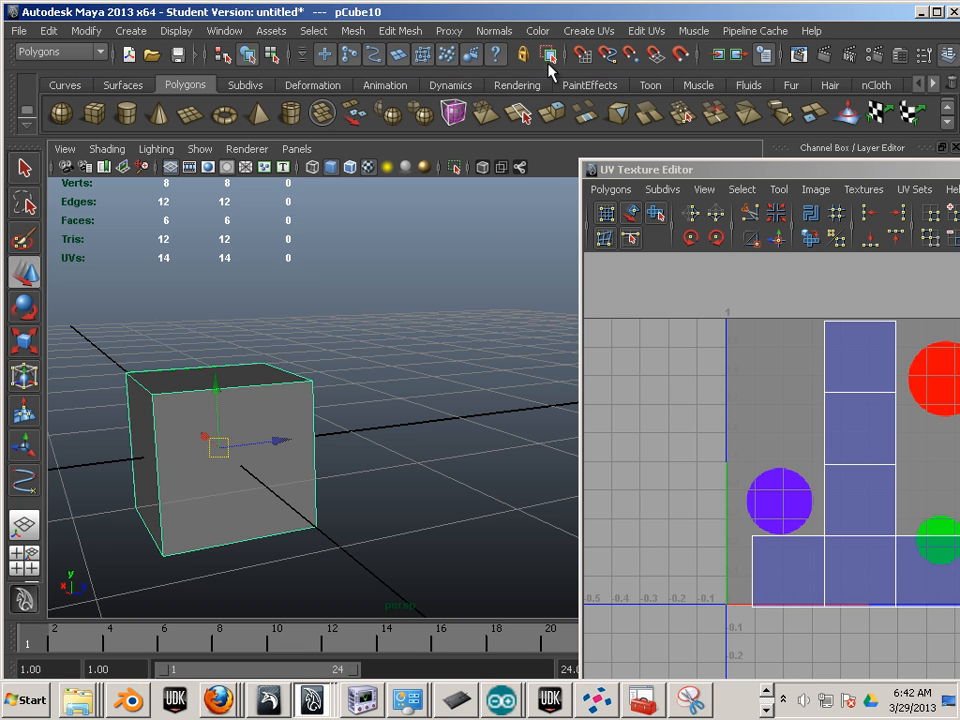
pyautogui.click(589, 31)
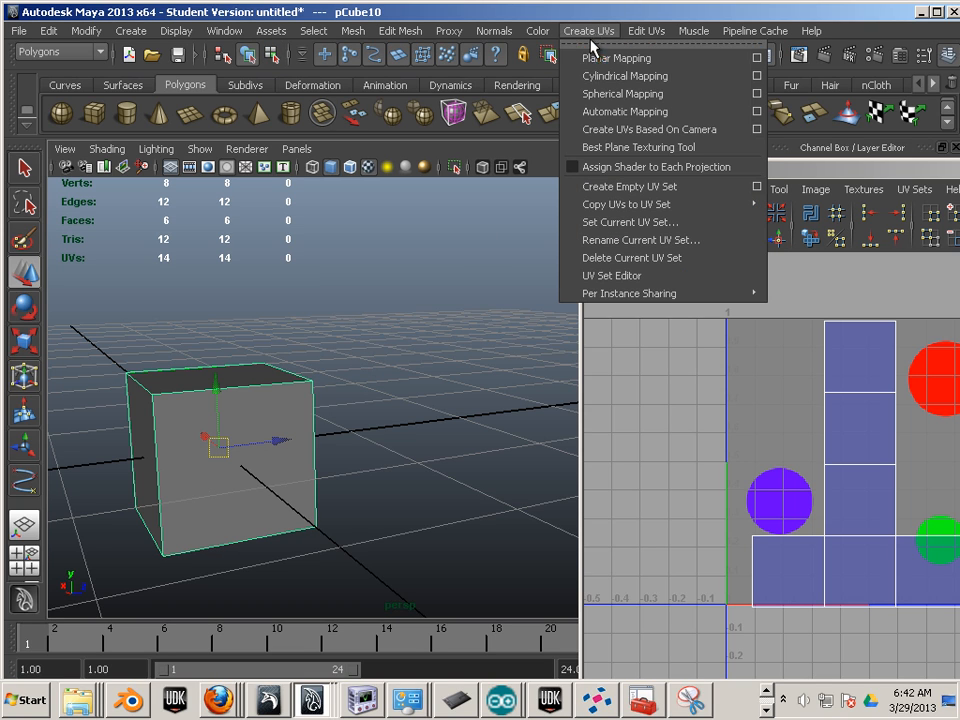
pyautogui.click(619, 112)
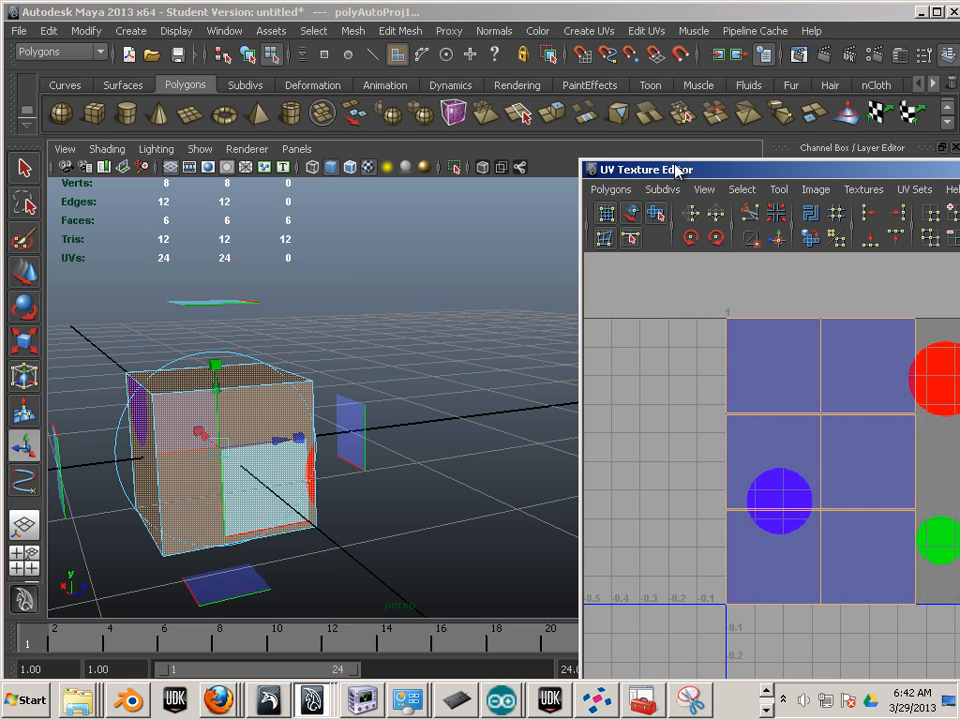
pyautogui.moveTo(676, 170); pyautogui.dragTo(438, 110)
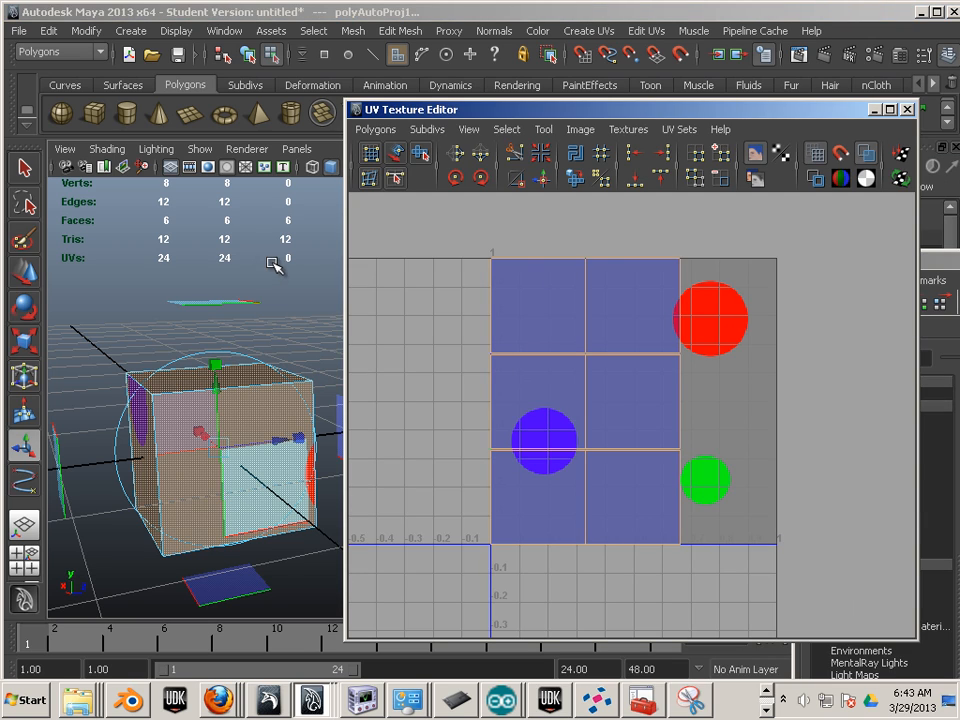
pyautogui.click(269, 405)
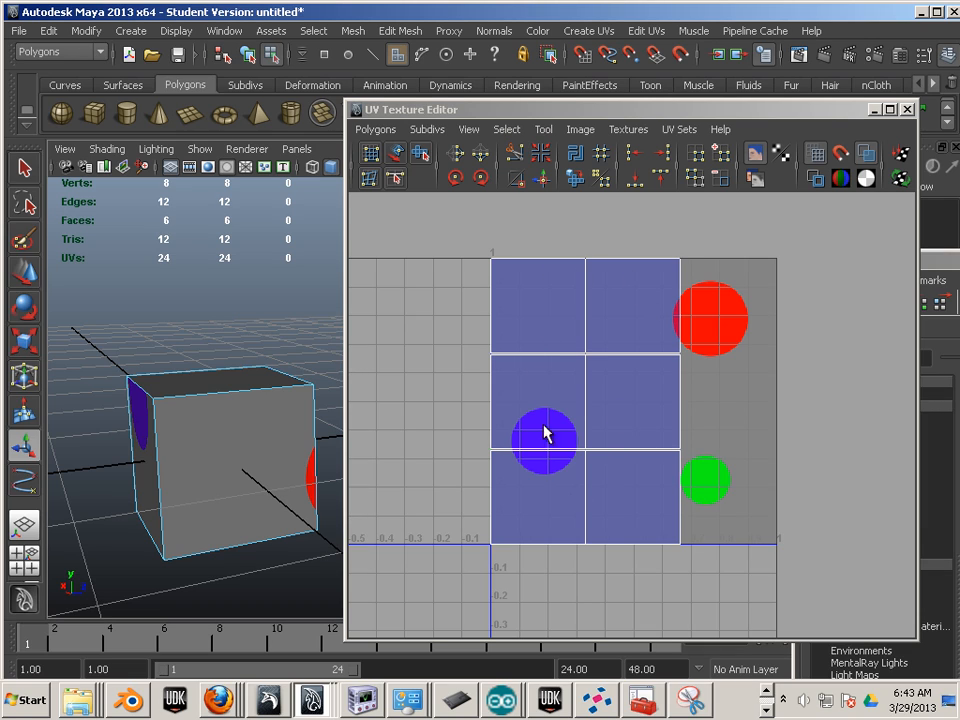
# Select the four UVs of the cube's front face and move them over the red circle
pyautogui.keyDown('alt'); pyautogui.moveTo(624, 321); pyautogui.dragTo(538, 332, button='middle'); pyautogui.keyUp('alt')
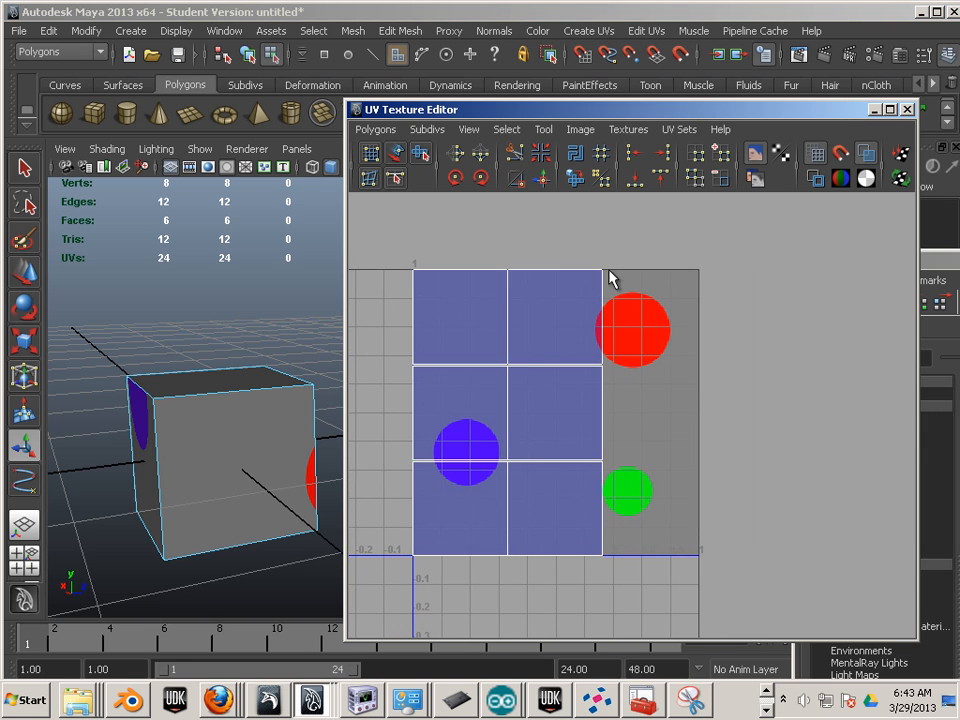
pyautogui.click(590, 298)
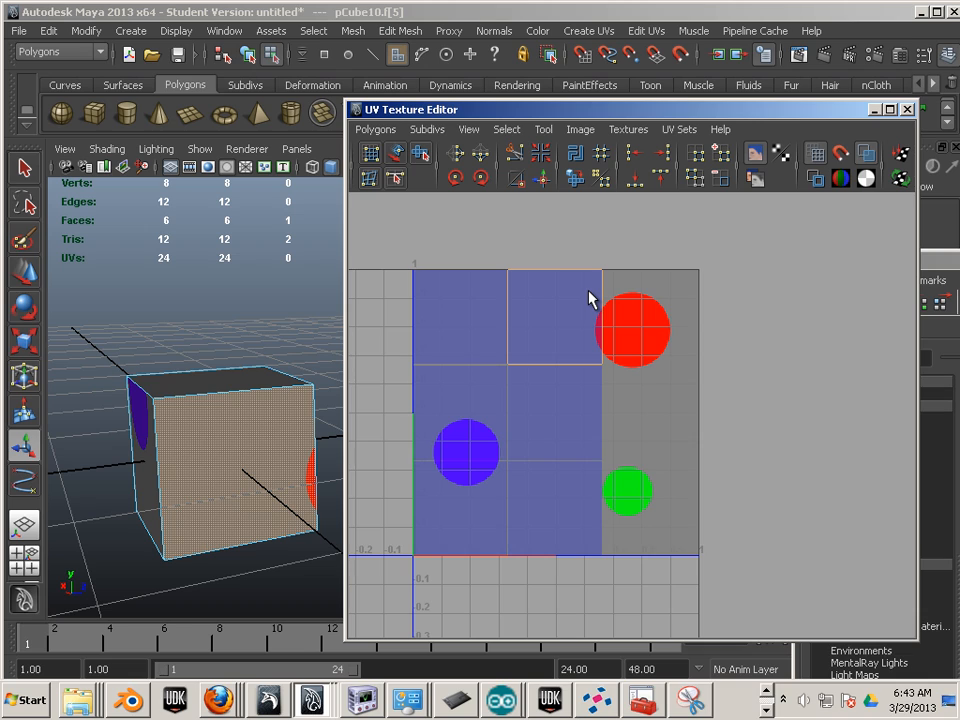
pyautogui.moveTo(577, 285); pyautogui.dragTo(673, 260, button='right')
pyautogui.moveTo(673, 260); pyautogui.dragTo(566, 317)
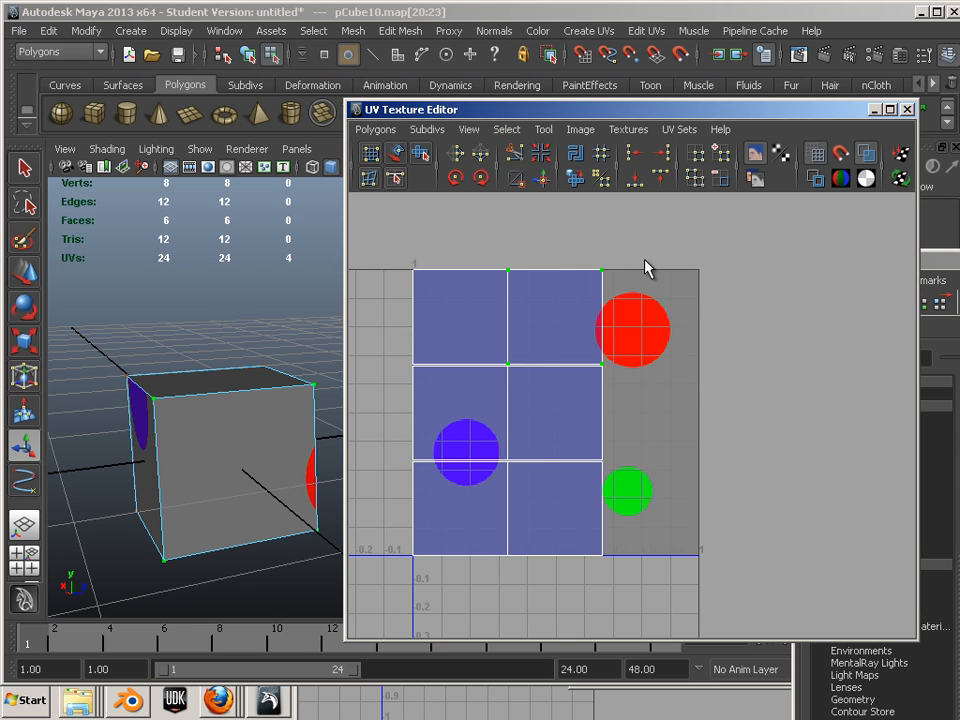
pyautogui.press('w')
pyautogui.moveTo(555, 318); pyautogui.dragTo(638, 333)
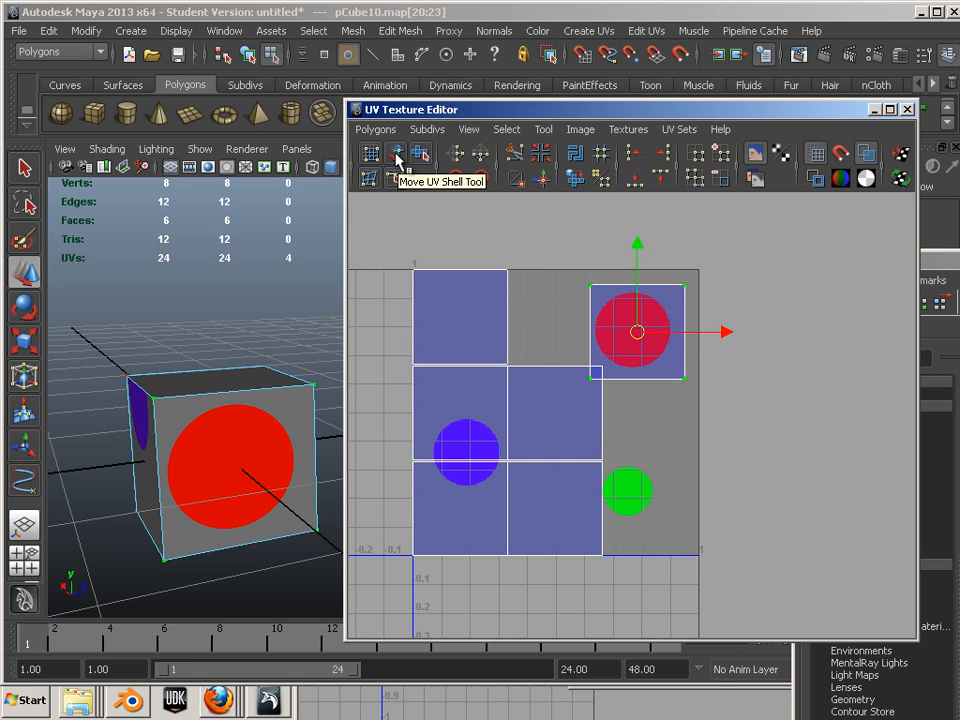
# Use the Move UV Shell Tool to move the second column's two remaining shells outside the texture, one to its right and one below
pyautogui.click(398, 155)
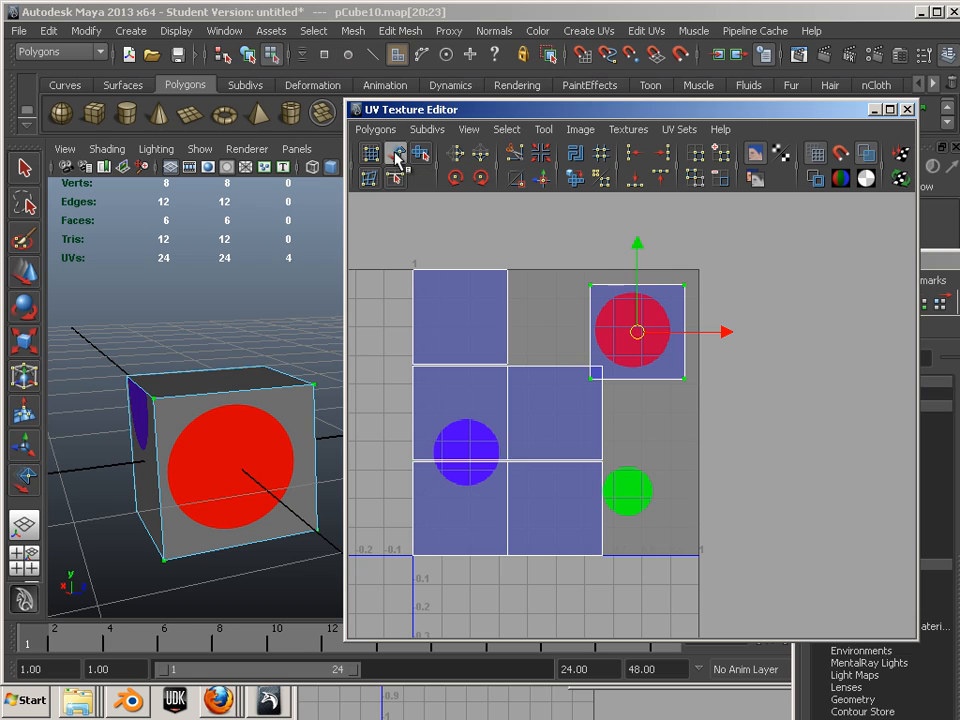
pyautogui.click(600, 378)
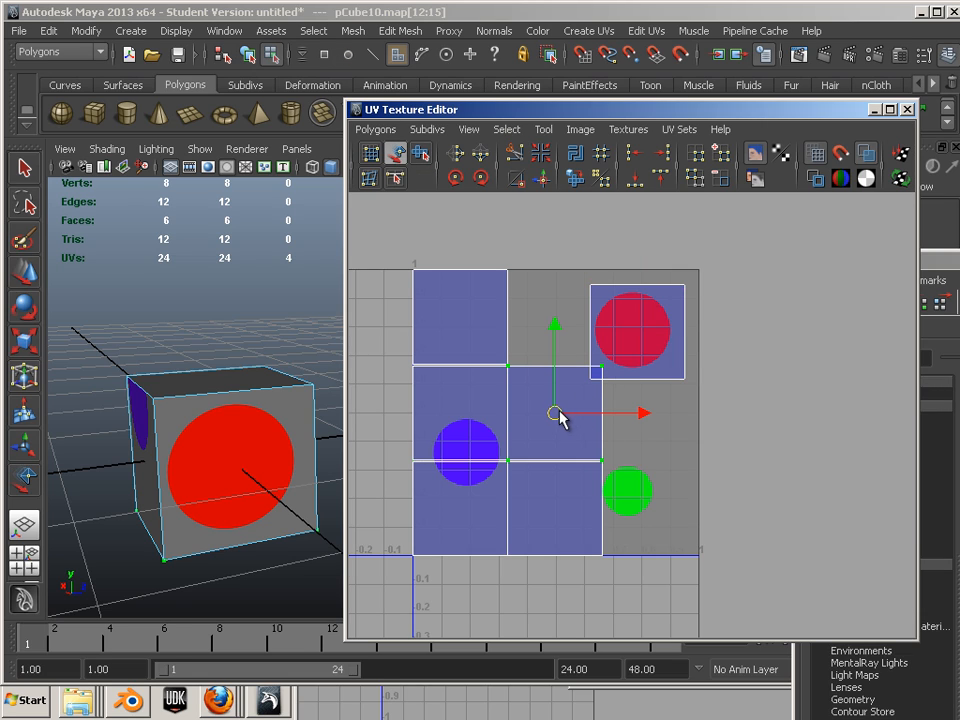
pyautogui.moveTo(557, 415); pyautogui.dragTo(746, 480)
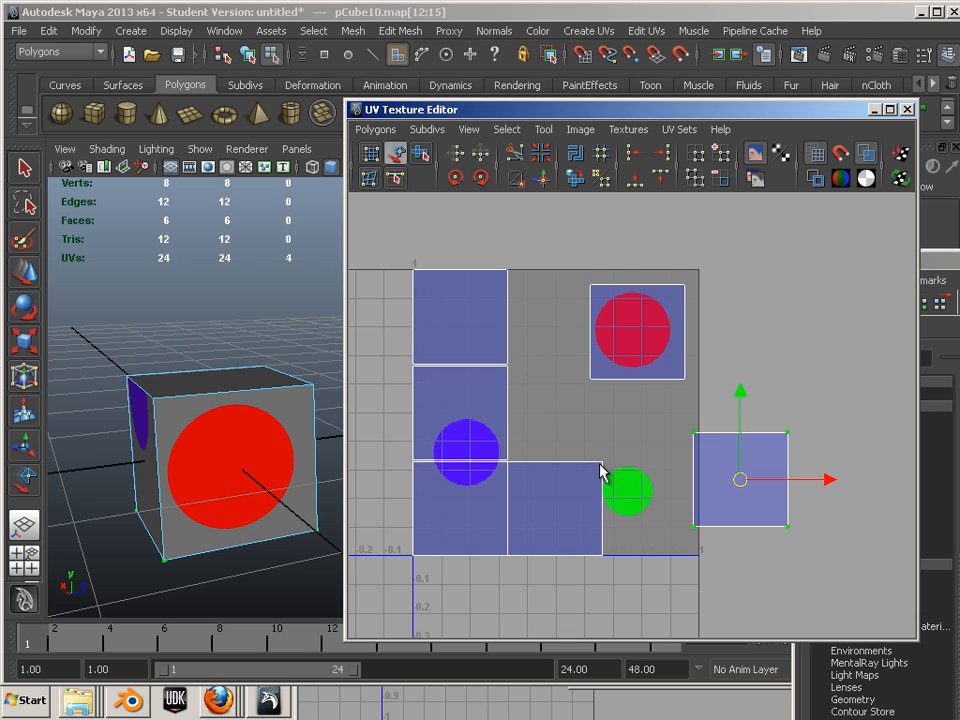
pyautogui.click(571, 513)
pyautogui.moveTo(571, 513); pyautogui.dragTo(627, 583)
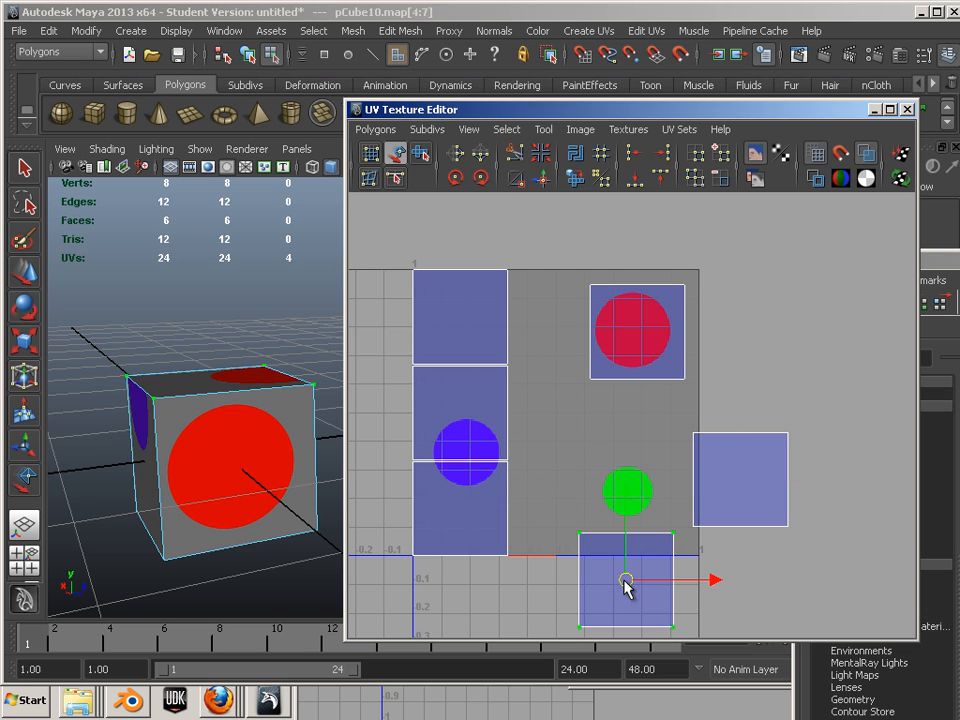
# Spread out the first column's shells: one beyond the texture's upper-left corner, one beside the red circle, one at the lower-left corner
pyautogui.click(492, 316)
pyautogui.moveTo(492, 316); pyautogui.dragTo(413, 262)
pyautogui.click(491, 388)
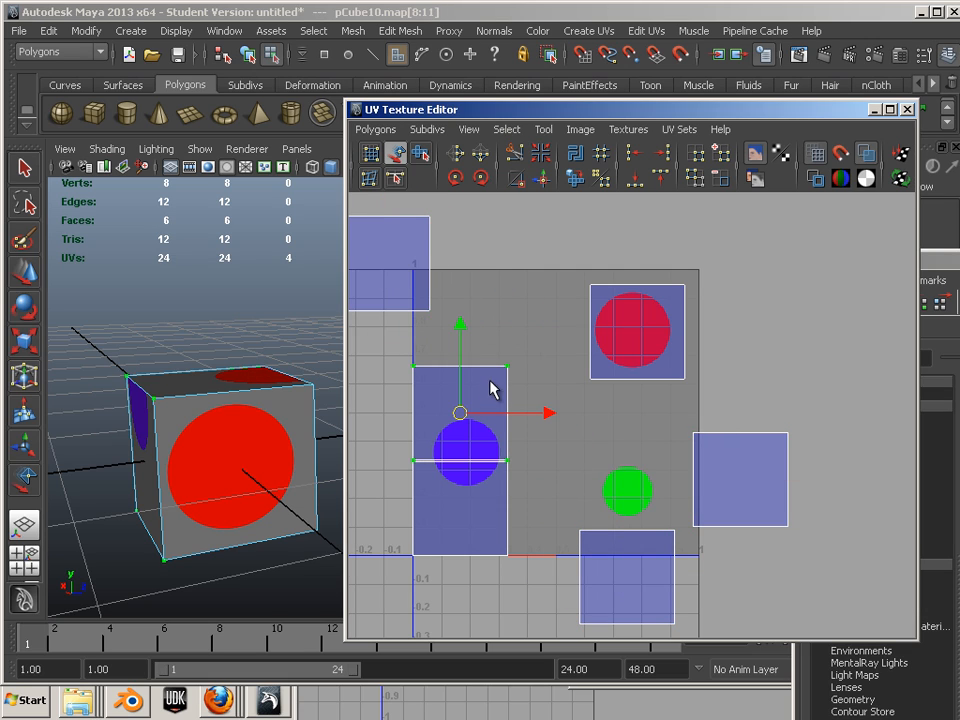
pyautogui.moveTo(491, 388); pyautogui.dragTo(542, 320)
pyautogui.click(480, 495)
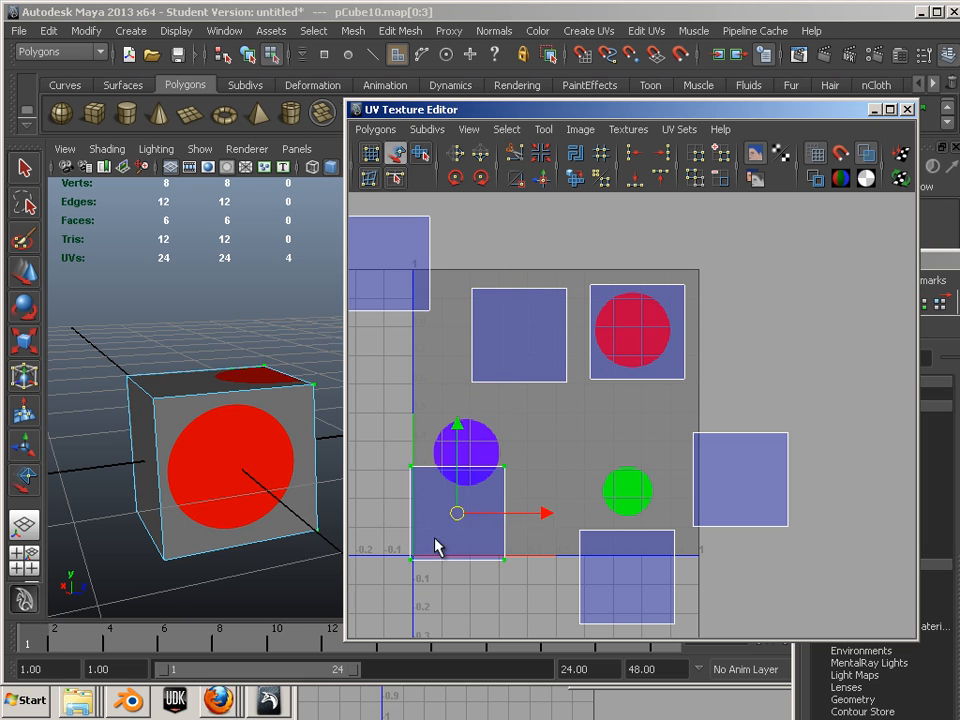
pyautogui.moveTo(437, 546); pyautogui.dragTo(389, 623)
# Select the blank side face beside the red-circle face and move its UV shell over the green circle, redoing the placement once
pyautogui.keyDown('alt'); pyautogui.moveTo(171, 439); pyautogui.dragTo(218, 395); pyautogui.keyUp('alt')
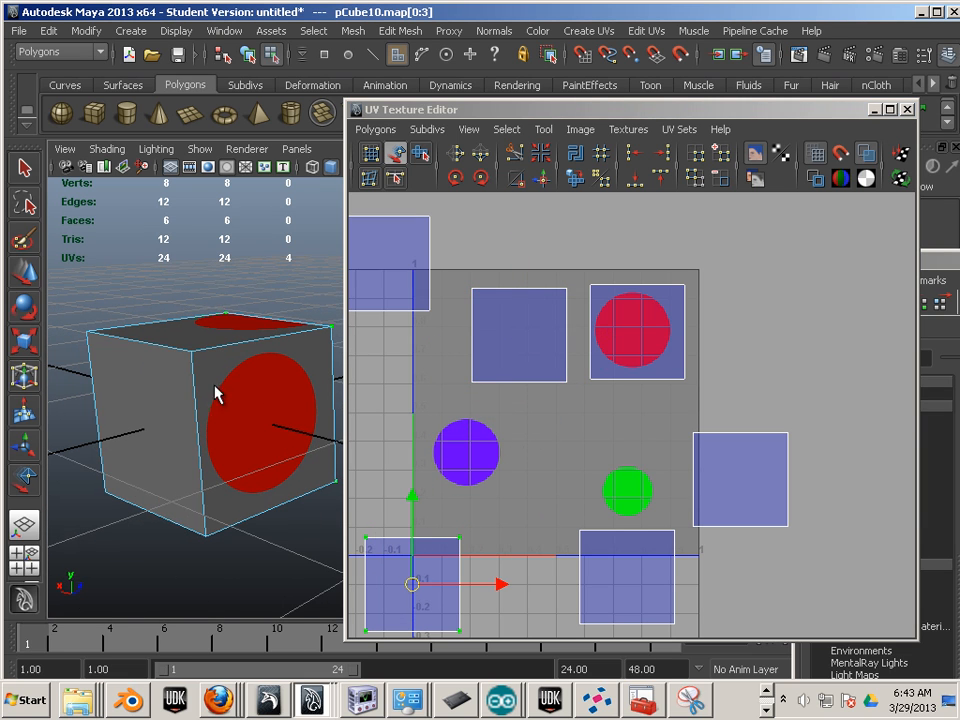
pyautogui.click(152, 424)
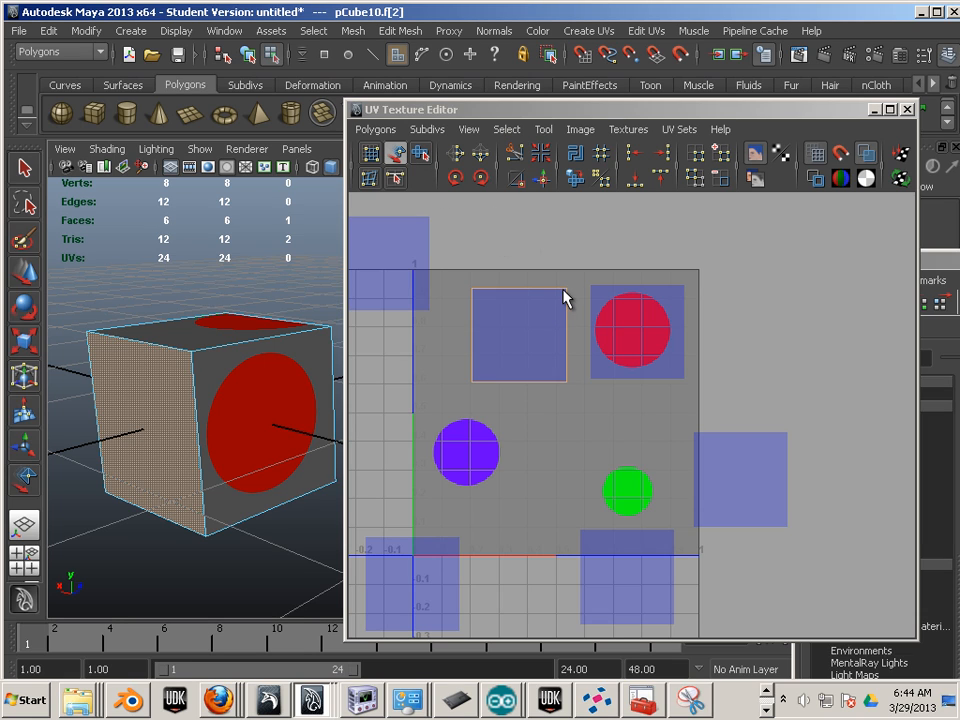
pyautogui.hotkey('ctrl', 'F12')
pyautogui.press('w')
pyautogui.moveTo(512, 343); pyautogui.dragTo(626, 488)
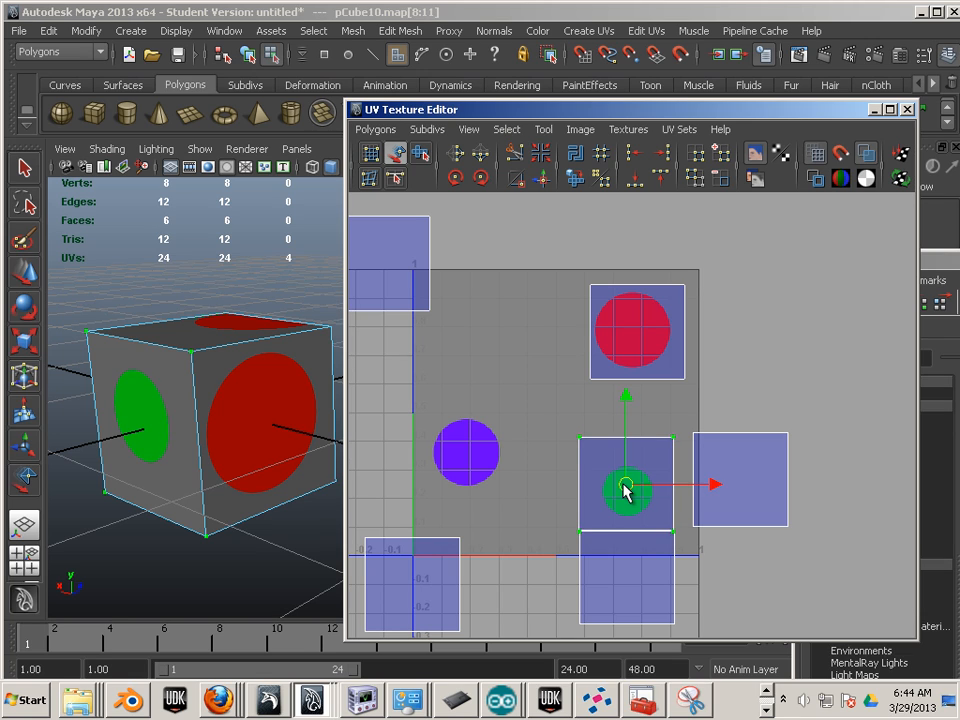
pyautogui.hotkey('ctrl', 'z')
pyautogui.moveTo(521, 332); pyautogui.dragTo(623, 485)
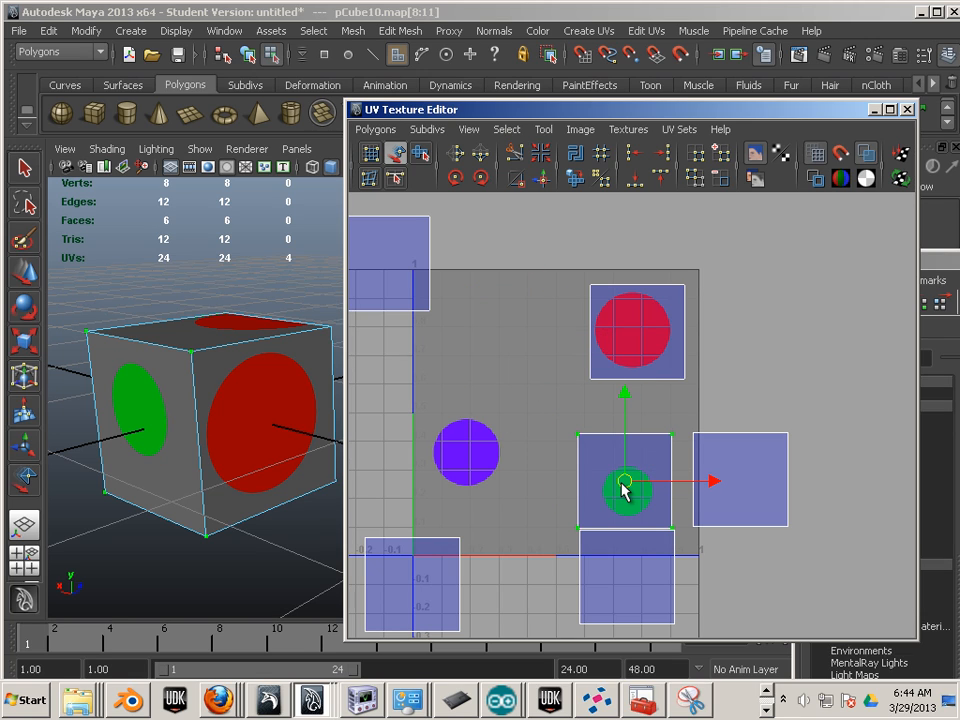
# Select the cube's top face and move its UV shell over the purple circle
pyautogui.keyDown('alt'); pyautogui.moveTo(208, 339); pyautogui.dragTo(195, 370); pyautogui.keyUp('alt')
pyautogui.click(192, 361)
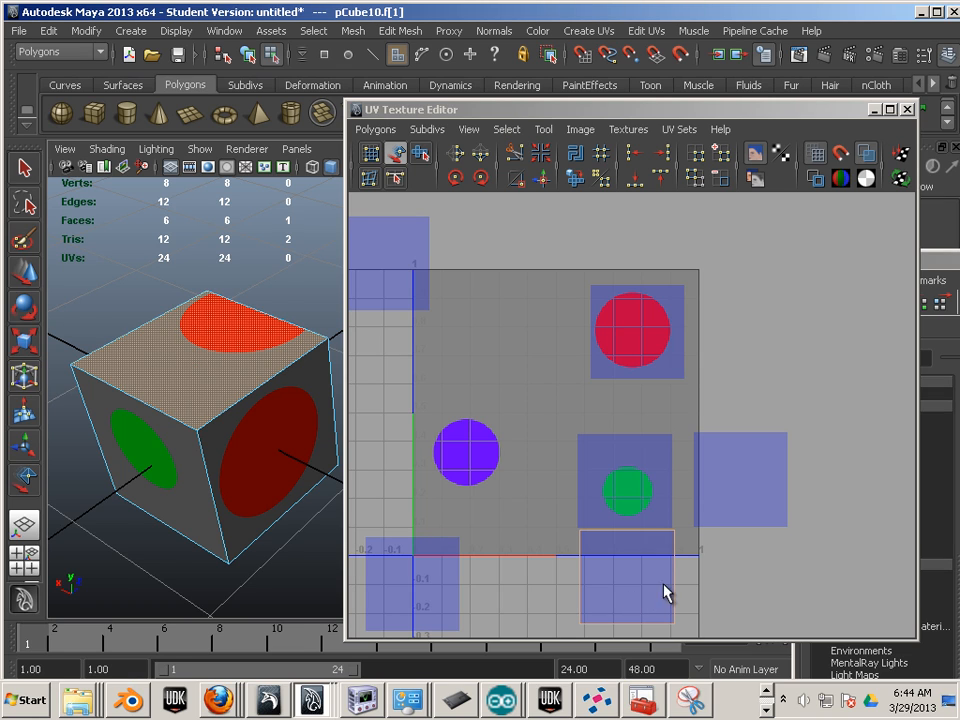
pyautogui.keyDown('alt'); pyautogui.moveTo(652, 588); pyautogui.dragTo(642, 497, button='middle'); pyautogui.keyUp('alt')
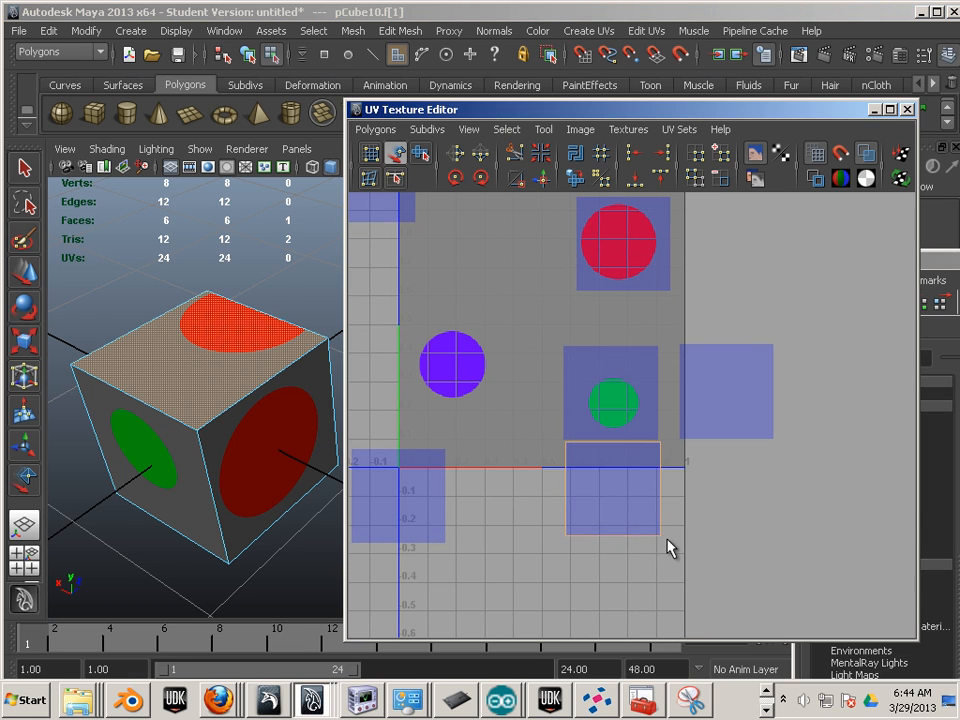
pyautogui.keyDown('ctrl'); pyautogui.moveTo(667, 539); pyautogui.dragTo(660, 539, button='right'); pyautogui.keyUp('ctrl')
pyautogui.moveTo(611, 490); pyautogui.dragTo(453, 367)
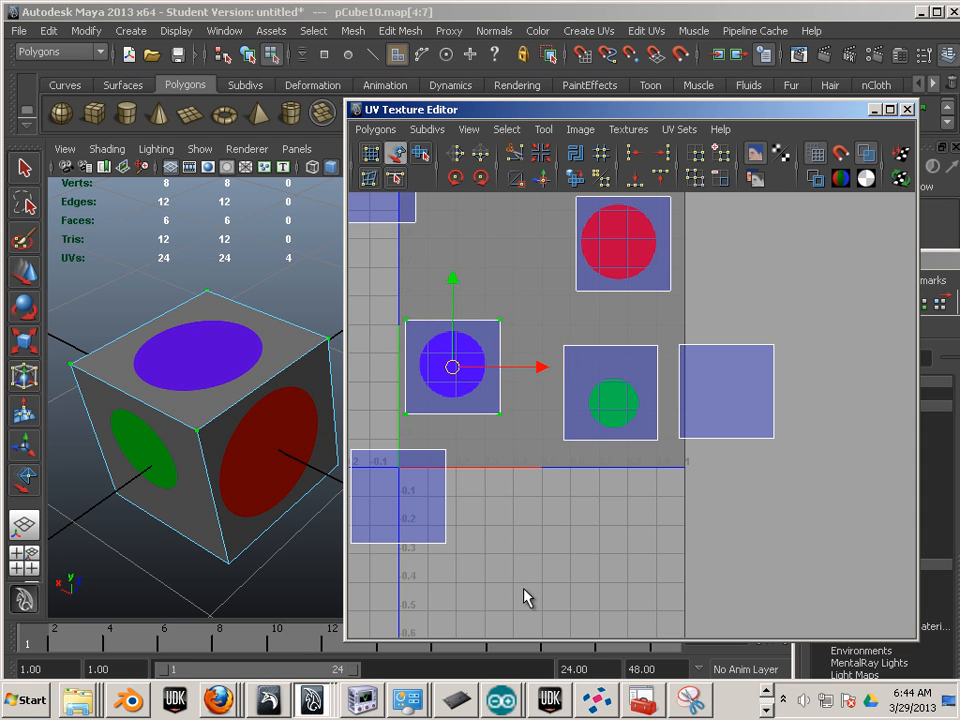
# Move the lower-left and upper-left outlying shells into a row beside the red circle's shell
pyautogui.keyDown('alt'); pyautogui.moveTo(525, 597); pyautogui.dragTo(463, 529, button='right'); pyautogui.keyUp('alt')
pyautogui.keyDown('alt'); pyautogui.moveTo(463, 529); pyautogui.dragTo(455, 543, button='middle'); pyautogui.keyUp('alt')
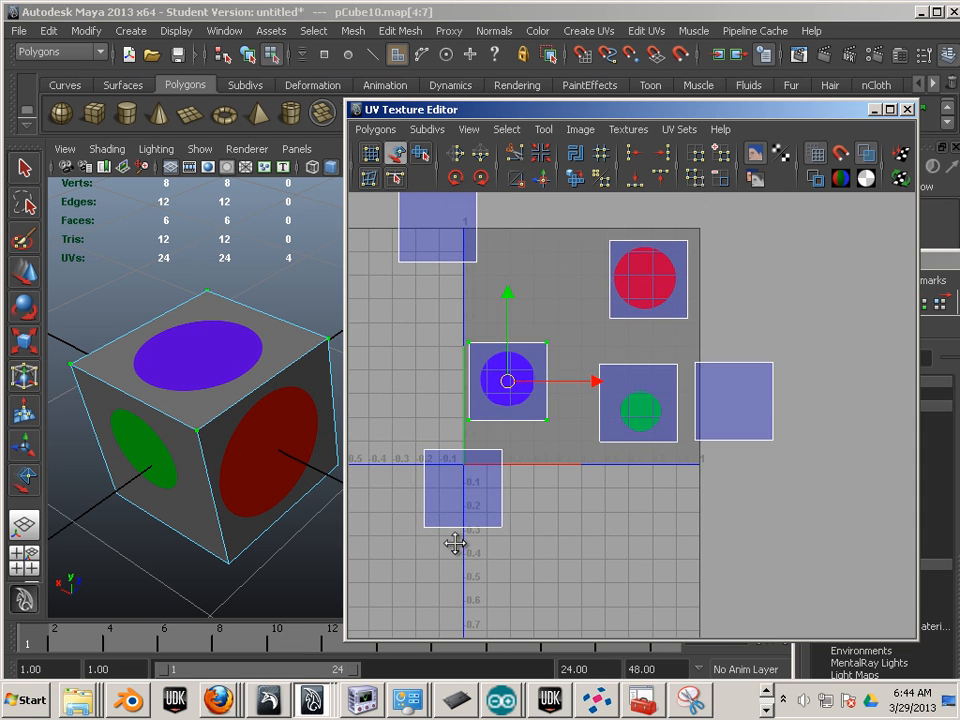
pyautogui.click(467, 502)
pyautogui.moveTo(467, 502); pyautogui.dragTo(566, 281)
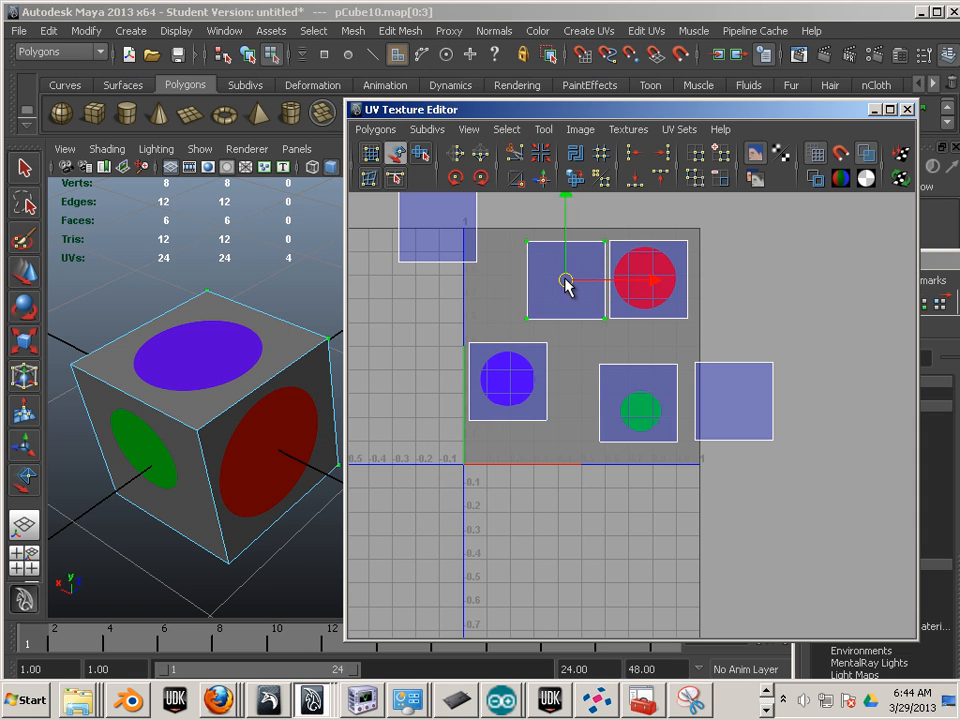
pyautogui.click(437, 234)
pyautogui.moveTo(437, 234); pyautogui.dragTo(486, 284)
# Move the blank shell from the texture's right side to just below the purple circle's shell, overlapping the texture's lower edge
pyautogui.click(709, 394)
pyautogui.moveTo(745, 408); pyautogui.dragTo(576, 506)
pyautogui.keyDown('alt'); pyautogui.moveTo(231, 467); pyautogui.dragTo(214, 542); pyautogui.keyUp('alt')
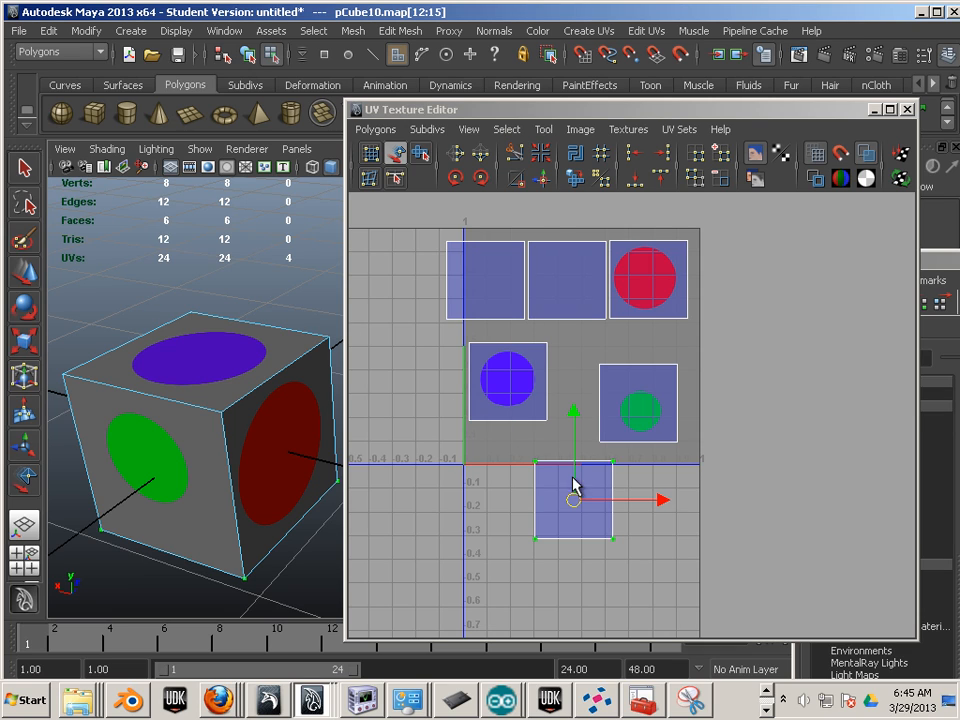
pyautogui.moveTo(575, 497); pyautogui.dragTo(549, 487)
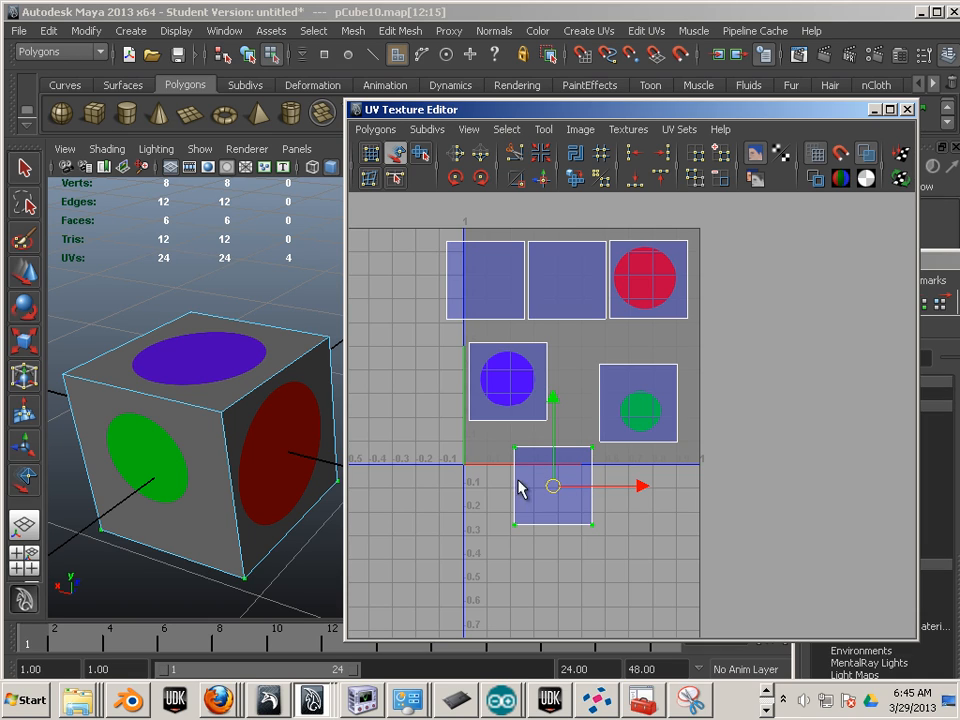
pyautogui.keyDown('alt'); pyautogui.moveTo(521, 486); pyautogui.dragTo(520, 512, button='middle'); pyautogui.keyUp('alt')
pyautogui.moveTo(536, 495); pyautogui.dragTo(501, 479)
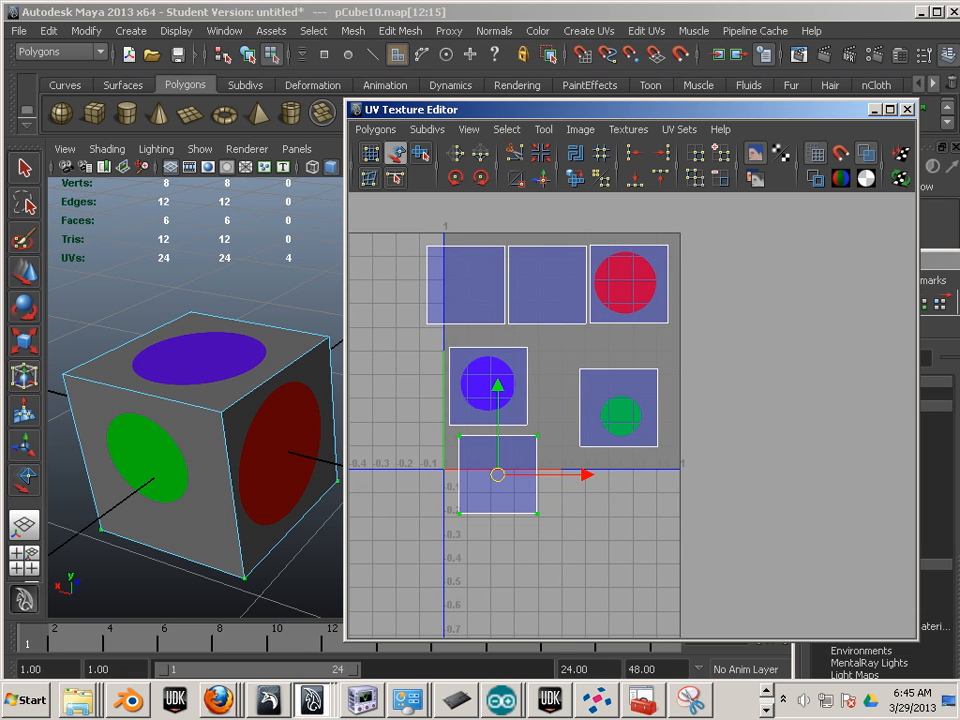